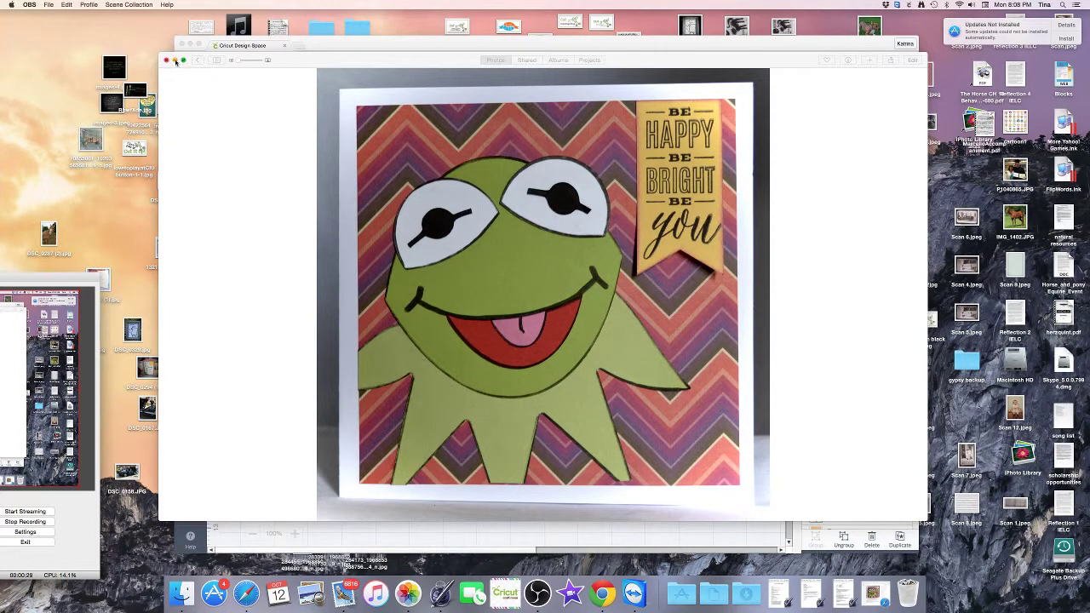
click(174, 61)
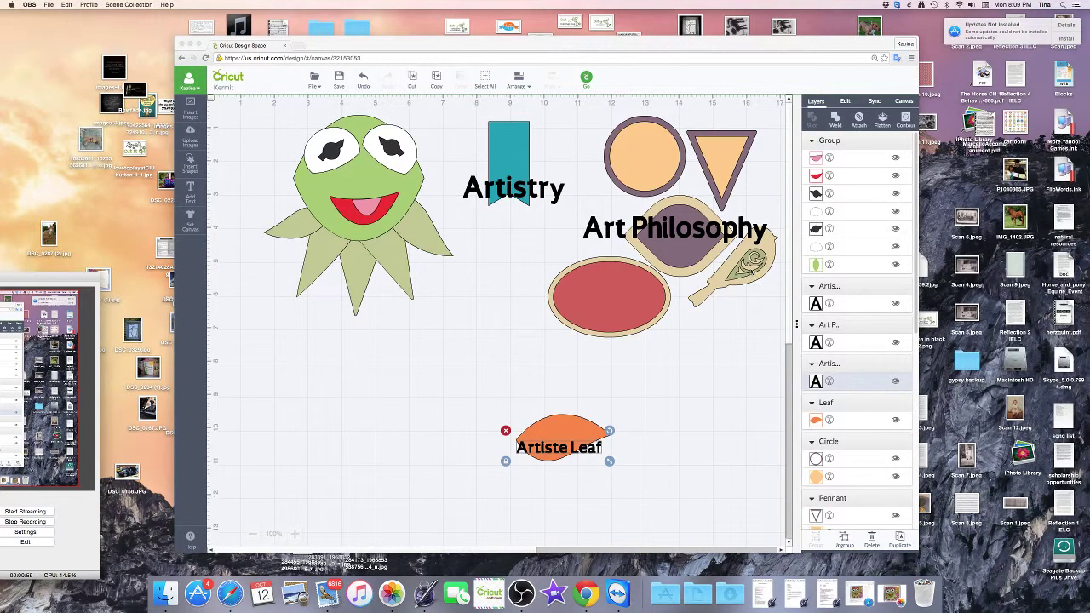
click(750, 275)
- Lower the bird slightly, ungroup it, and pull its spiral piece out
drag(750, 273, 732, 328)
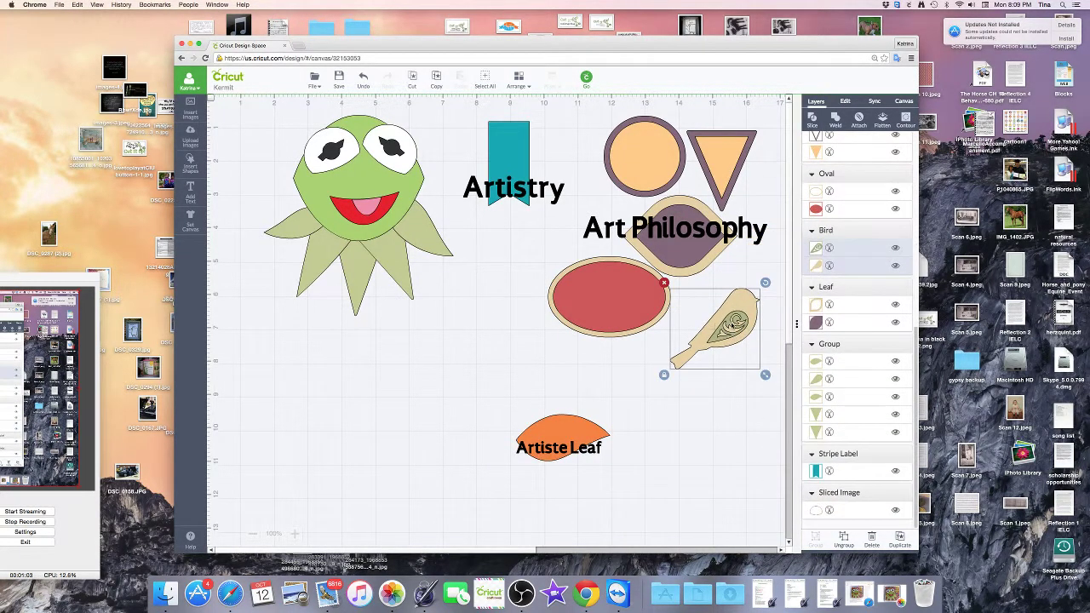
right_click(732, 326)
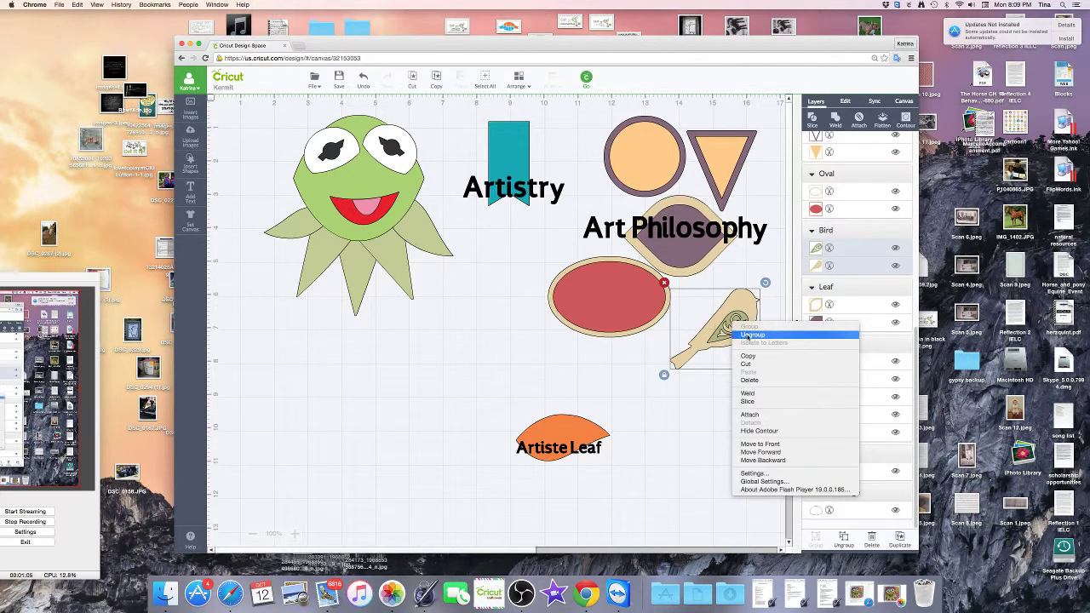
click(748, 337)
drag(728, 334, 710, 394)
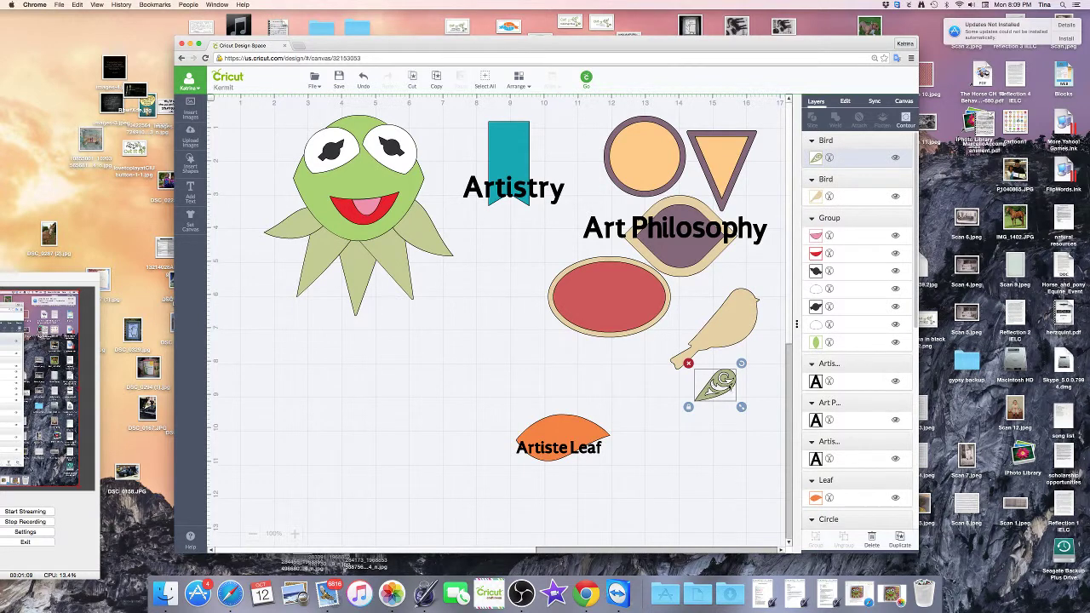
- Hide the spiral's inner contour to leave a plain green leaf, then move it below Kermit and enlarge it
right_click(723, 381)
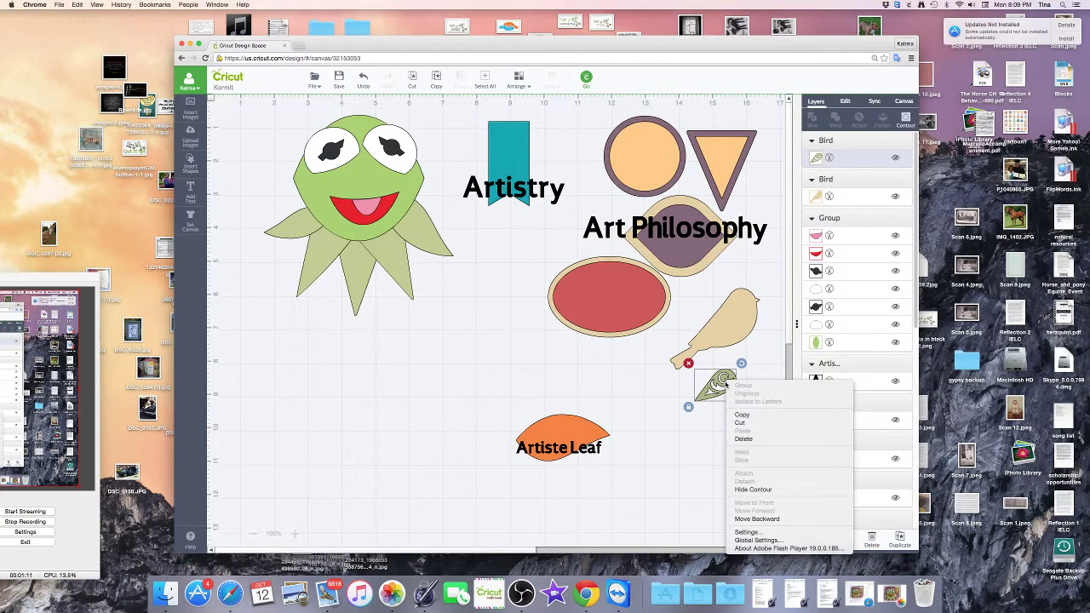
click(753, 489)
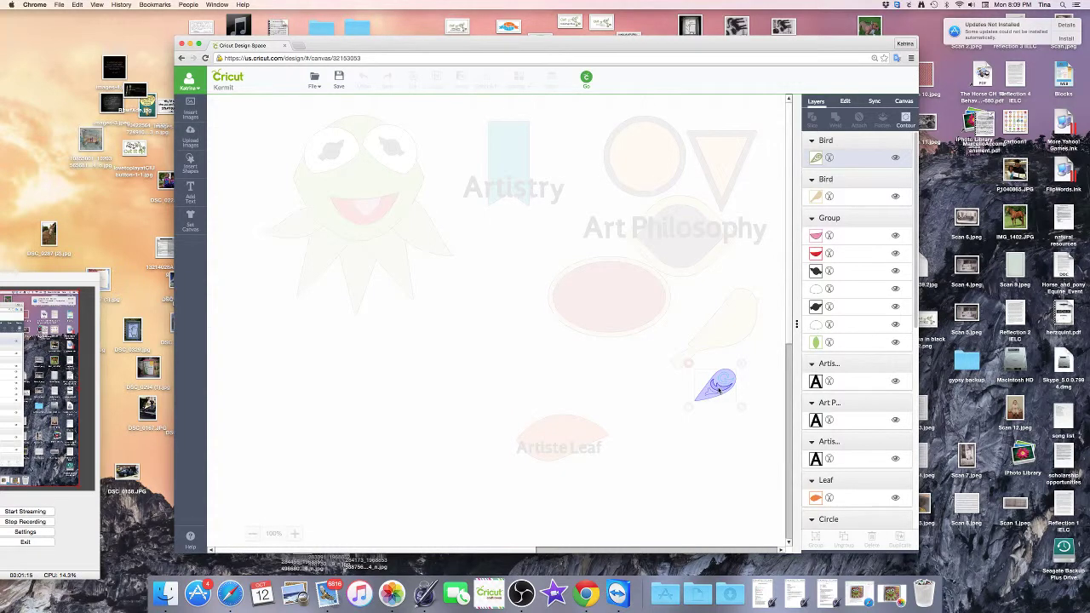
click(706, 430)
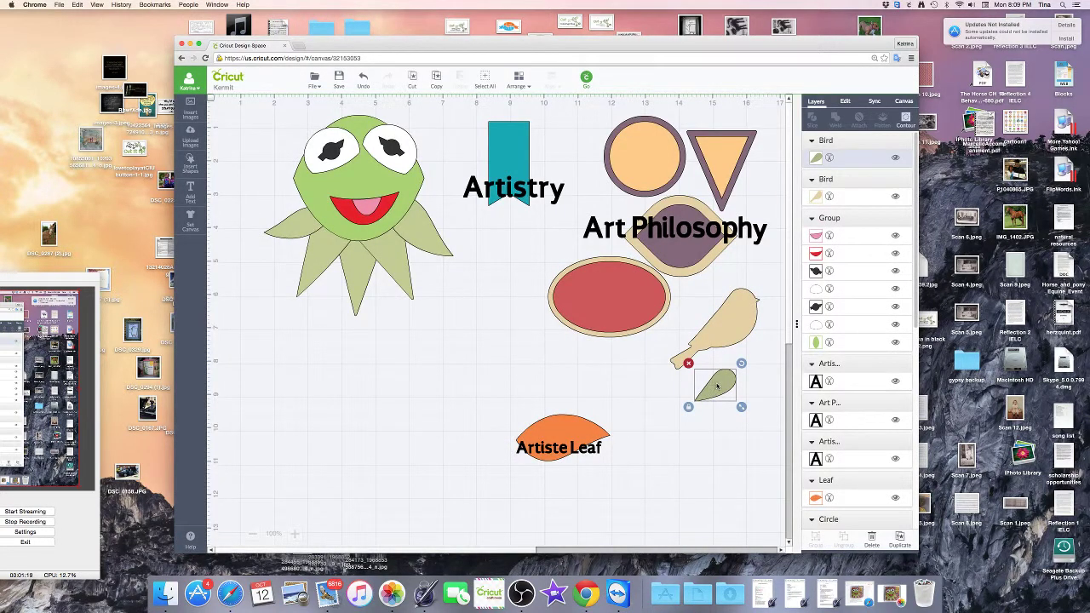
drag(718, 388, 319, 340)
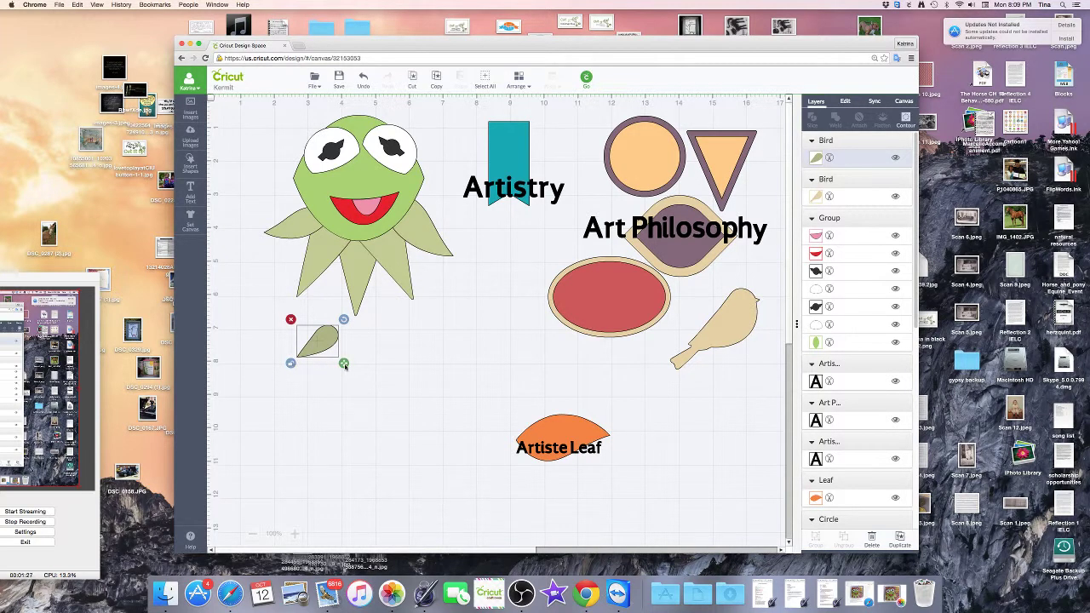
drag(343, 364, 419, 428)
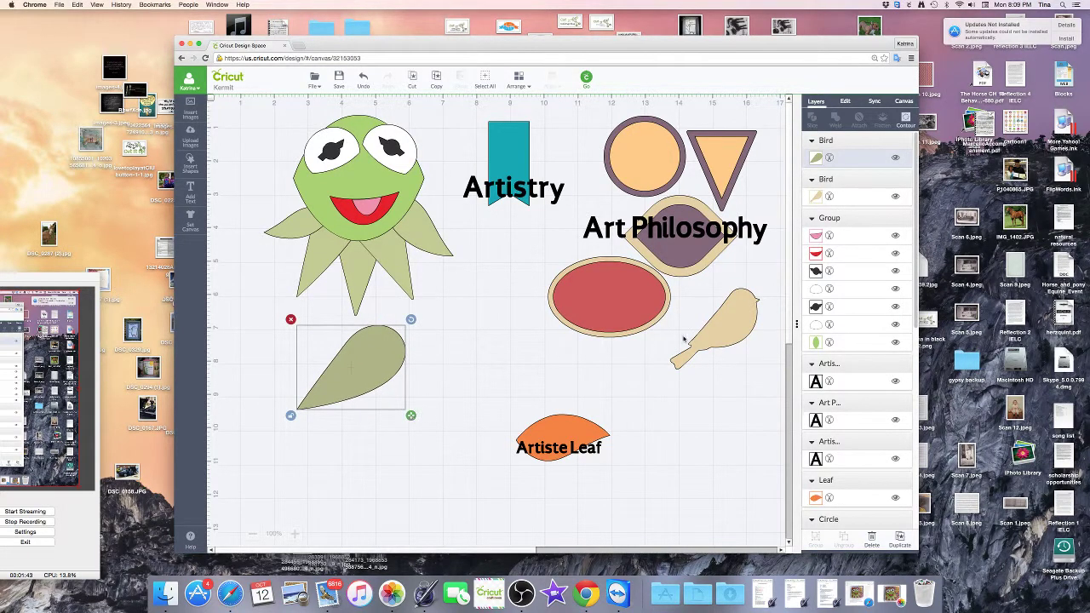
- Park the bird at the right edge, set Kermit's head at bottom centre, and place the big leaf beside the red oval
click(724, 329)
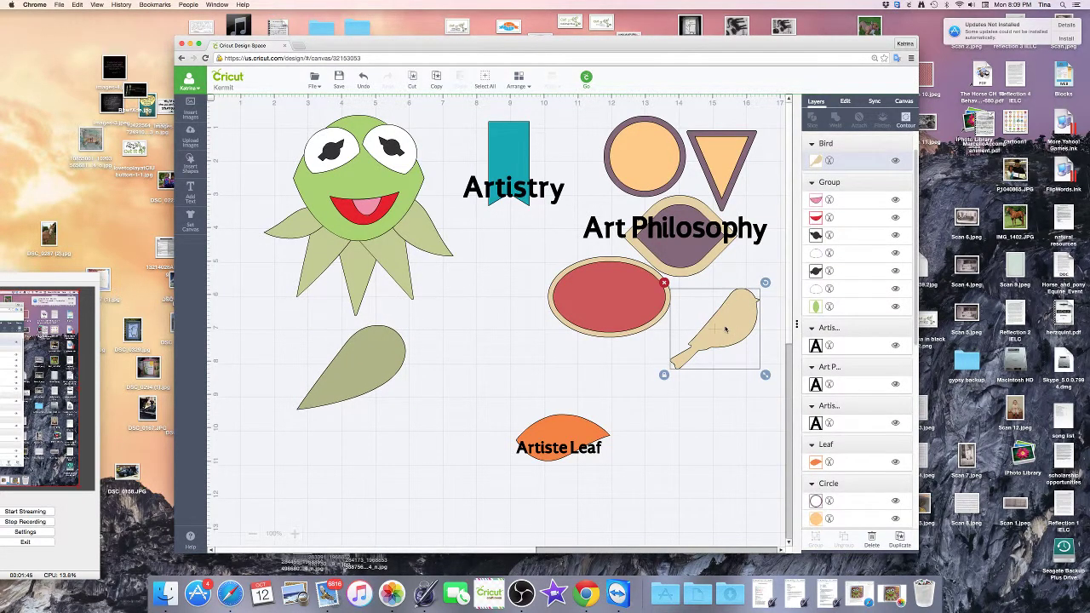
drag(725, 330, 862, 395)
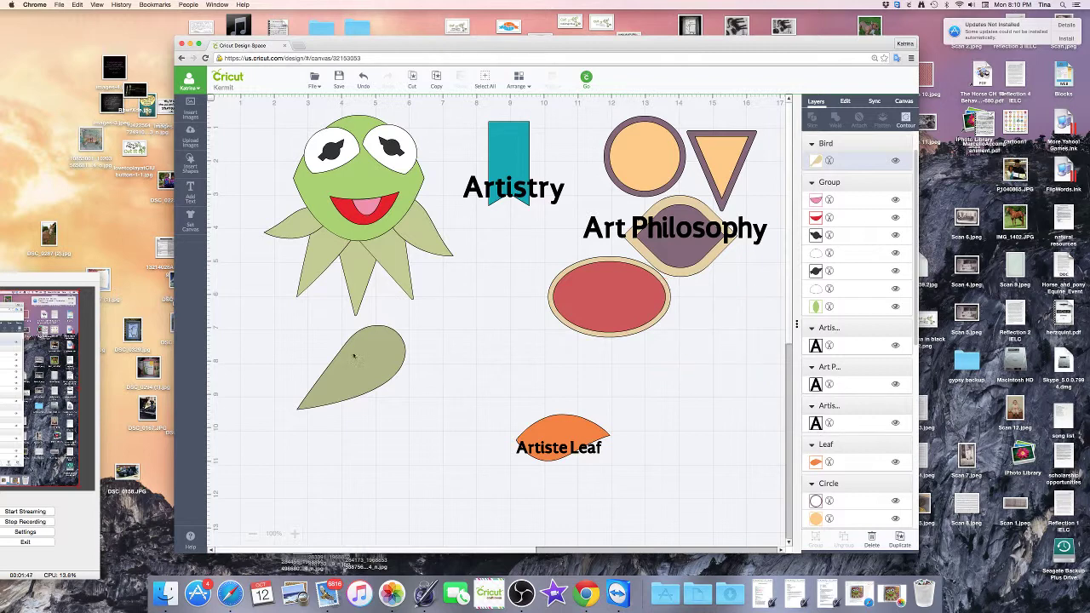
drag(359, 365, 399, 373)
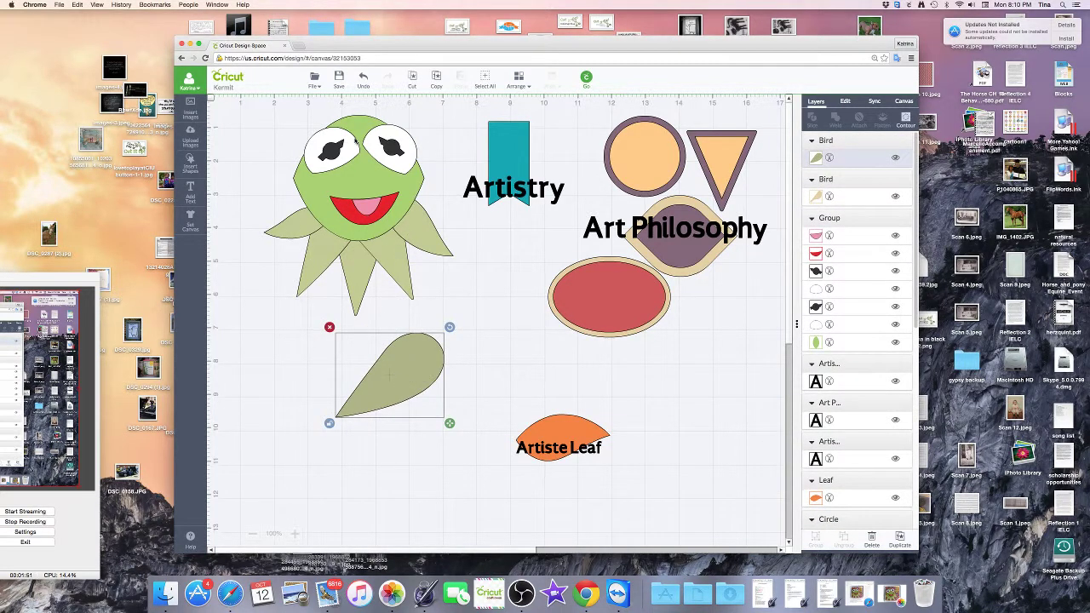
drag(356, 175, 454, 473)
drag(395, 362, 304, 345)
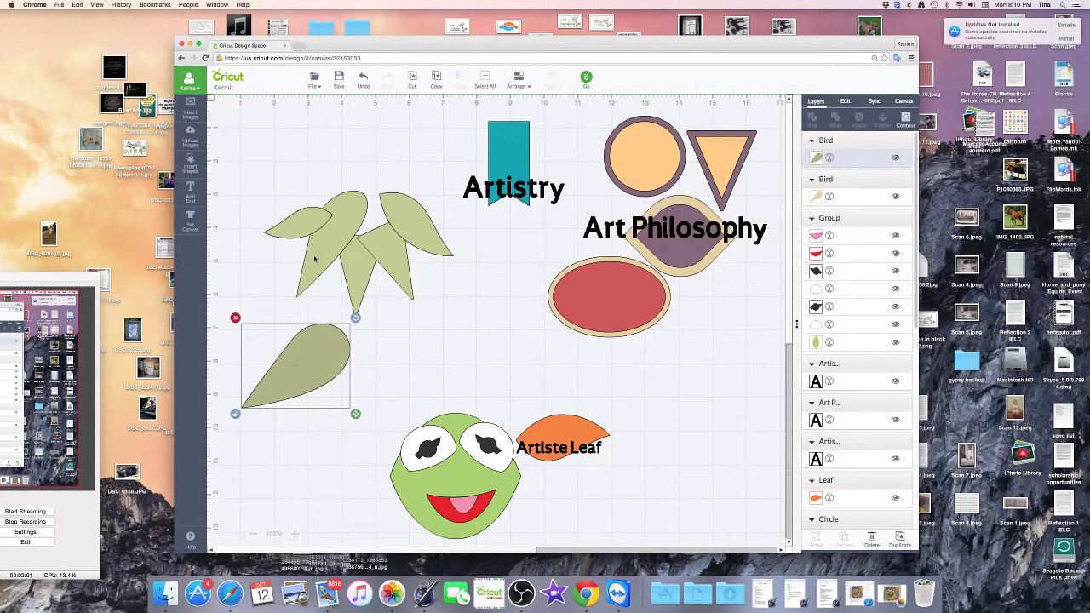
drag(335, 362, 762, 331)
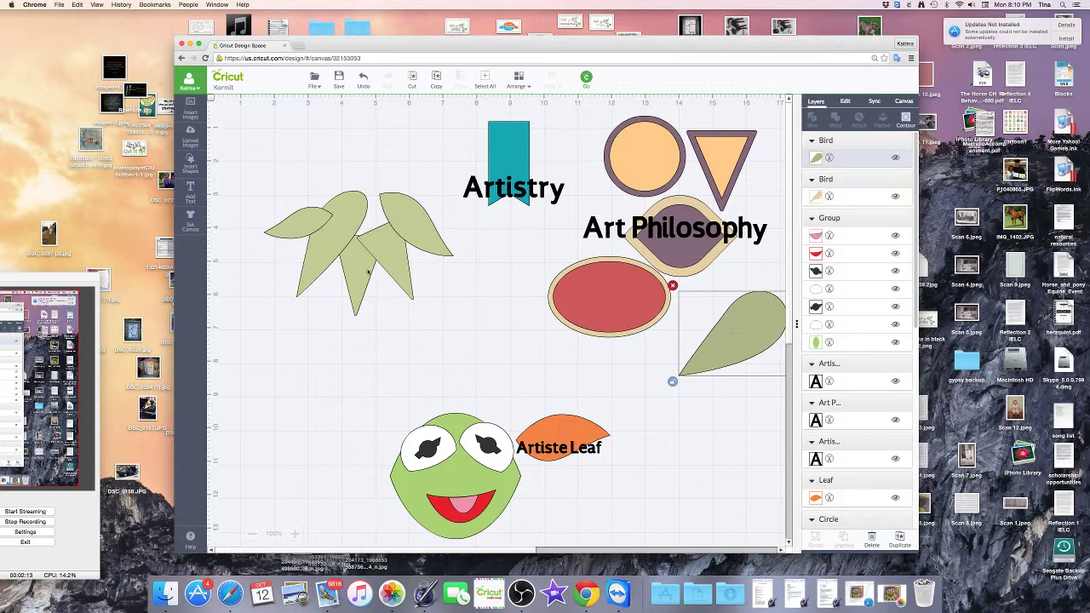
- Ungroup the orange triangle and drag its purple outline down to the lower right
right_click(715, 160)
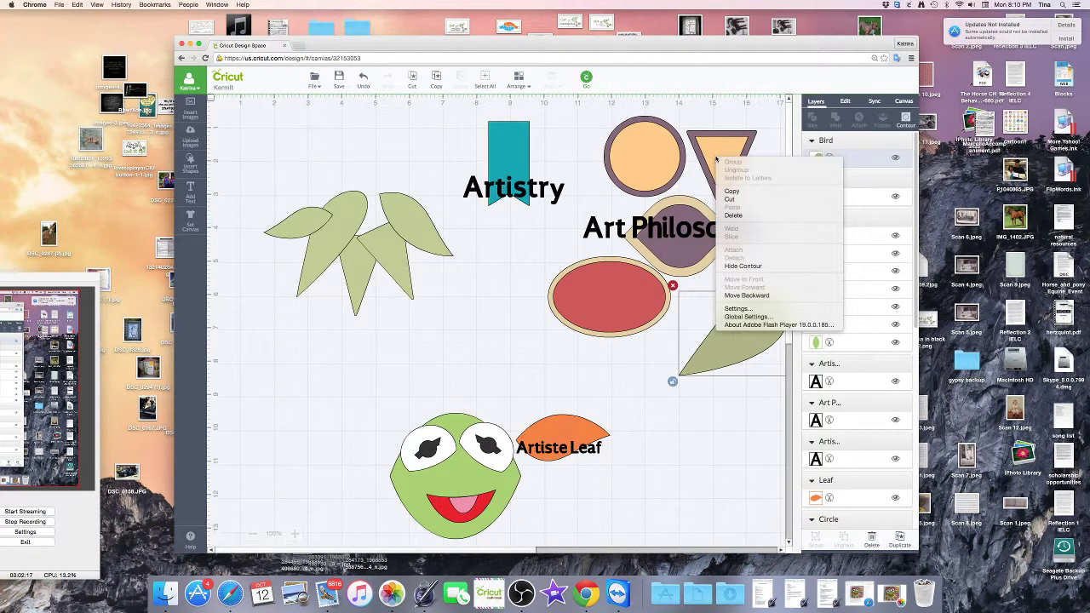
click(709, 145)
click(713, 148)
right_click(715, 148)
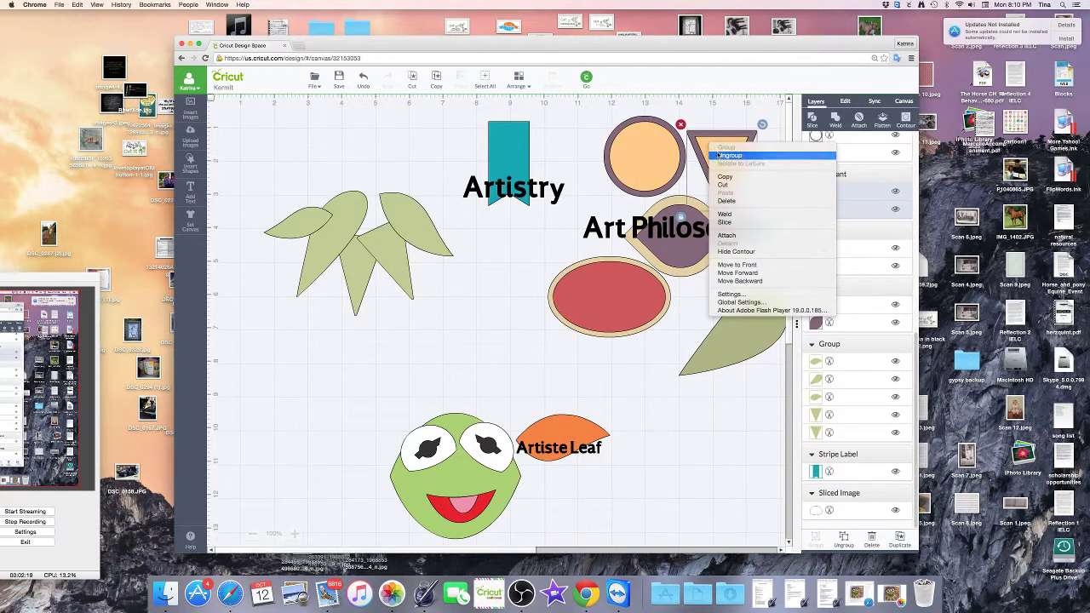
click(724, 156)
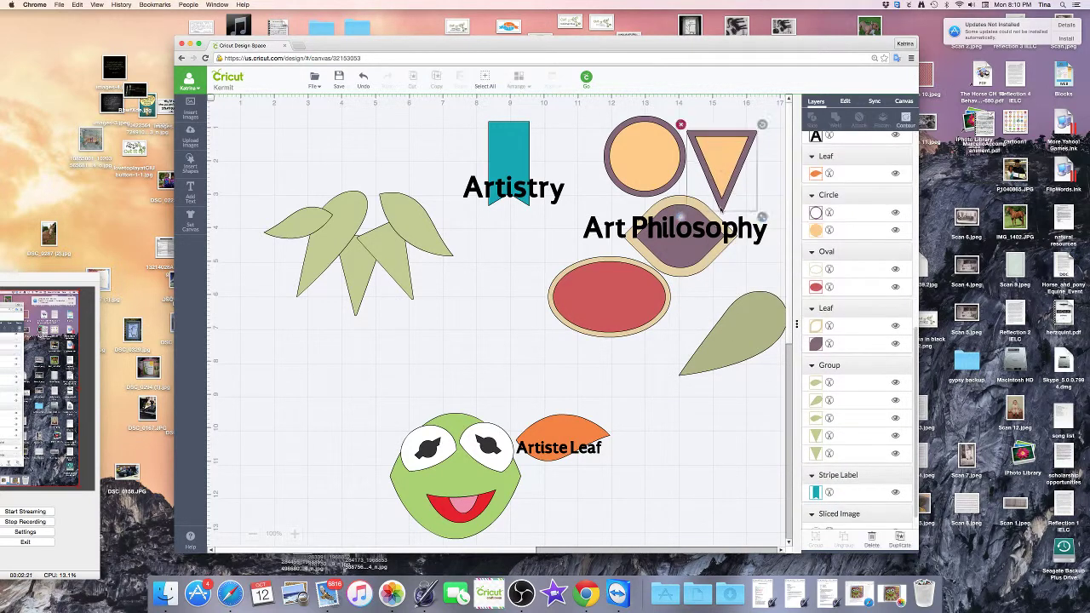
drag(712, 170, 813, 422)
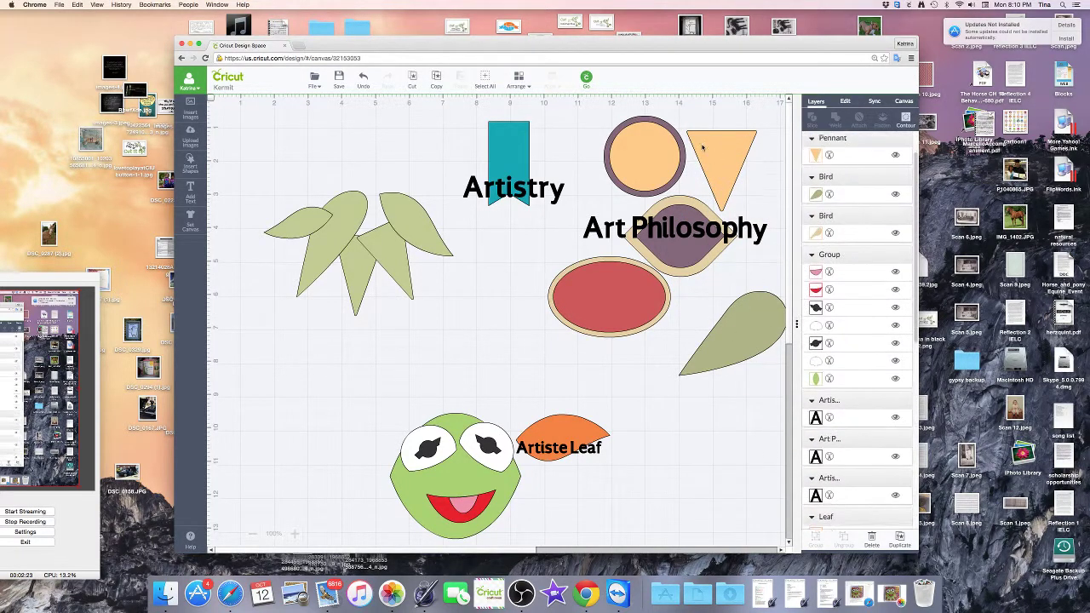
- Make the orange triangle narrower and move it beside the circle
click(732, 158)
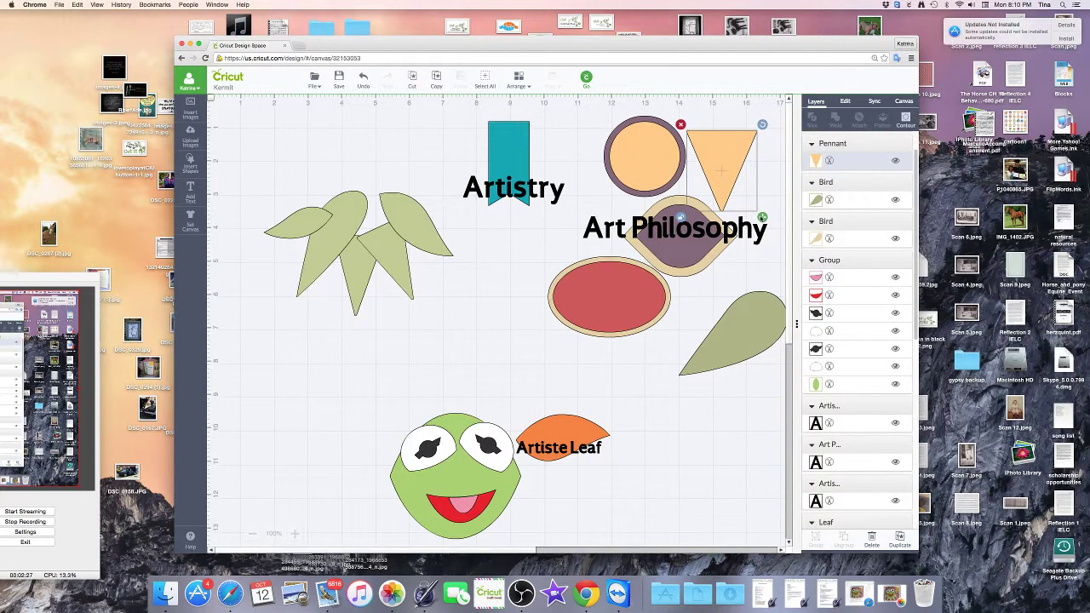
drag(762, 217, 751, 217)
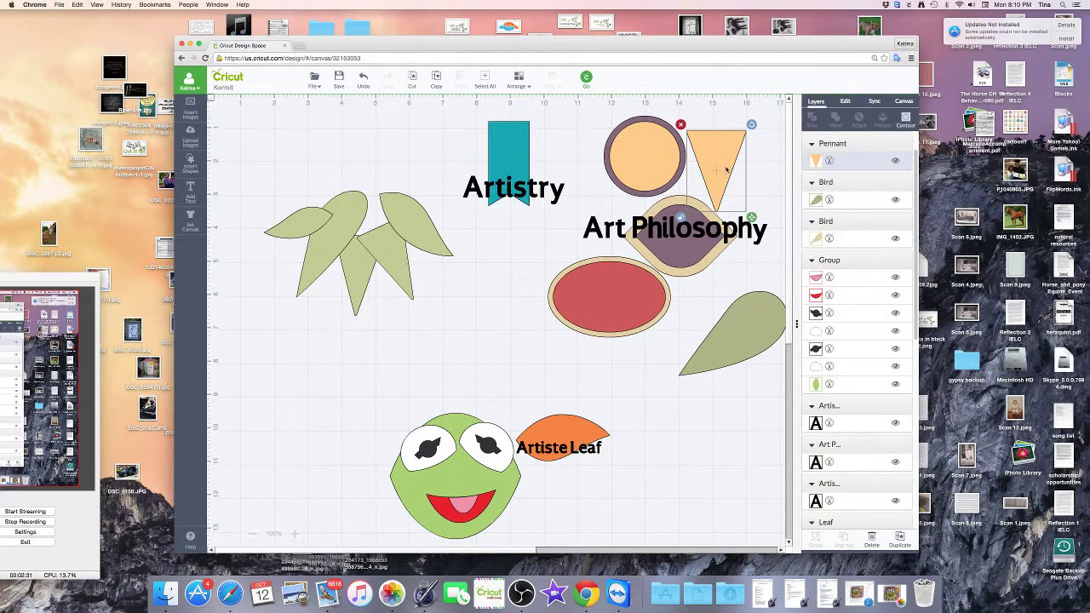
drag(729, 170, 759, 162)
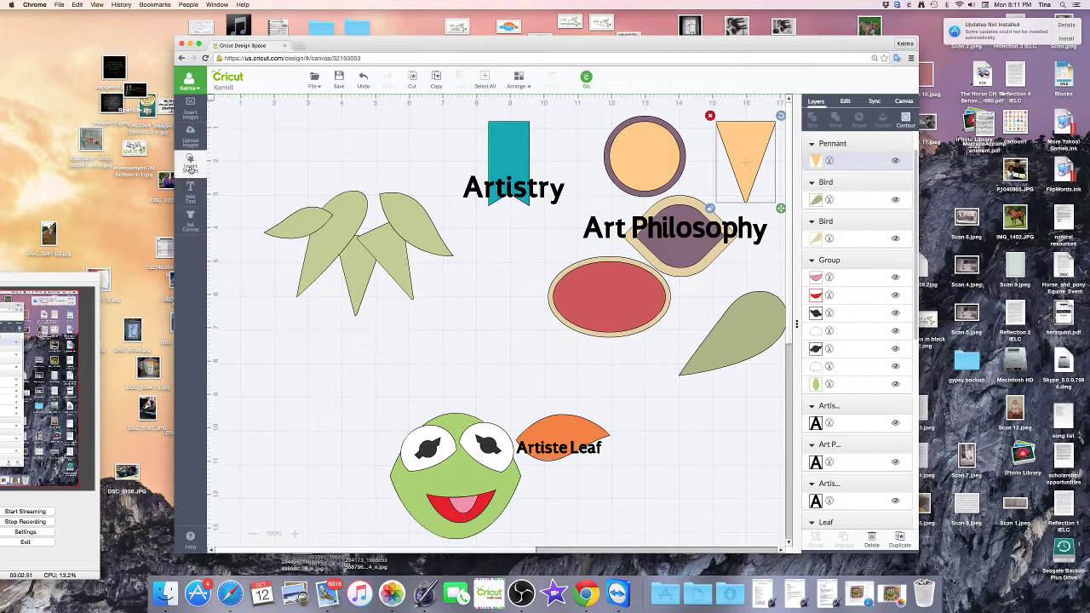
- Insert a circle from Shapes and stretch it into a wide dark ellipse
click(191, 168)
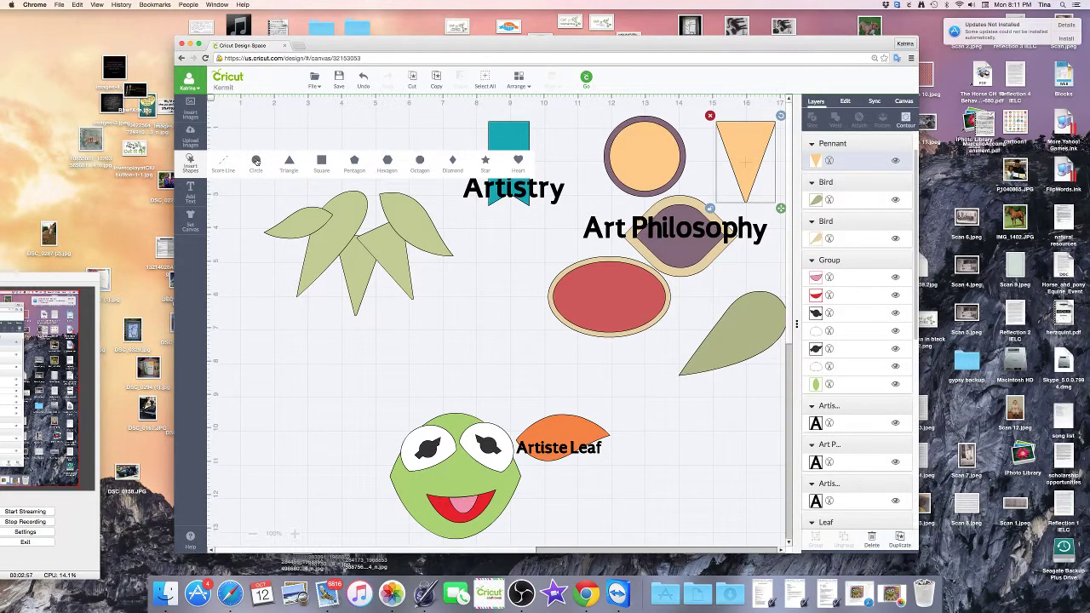
click(255, 160)
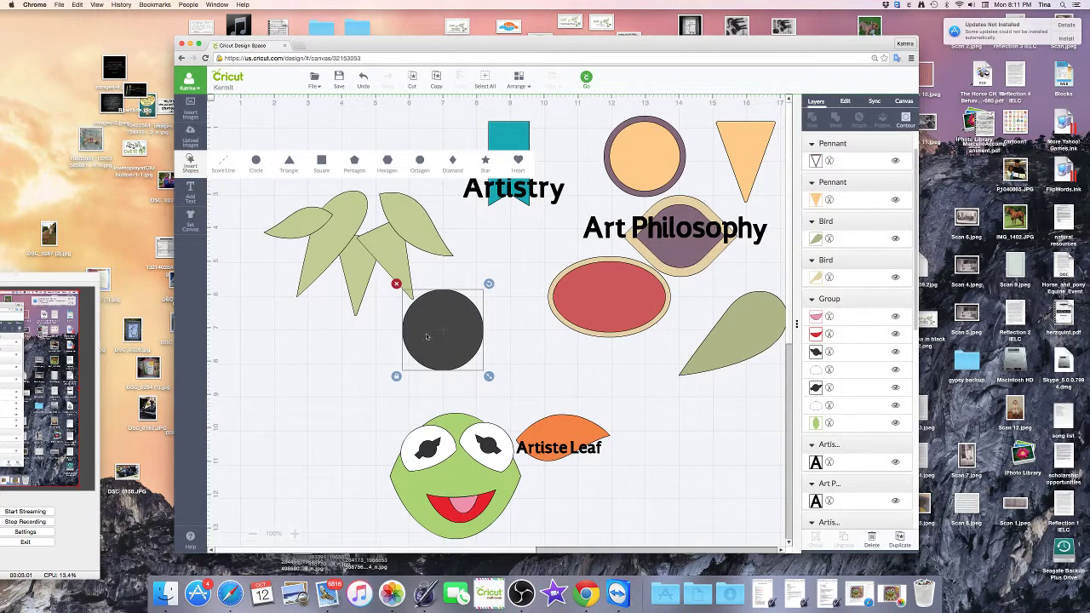
drag(417, 337, 281, 398)
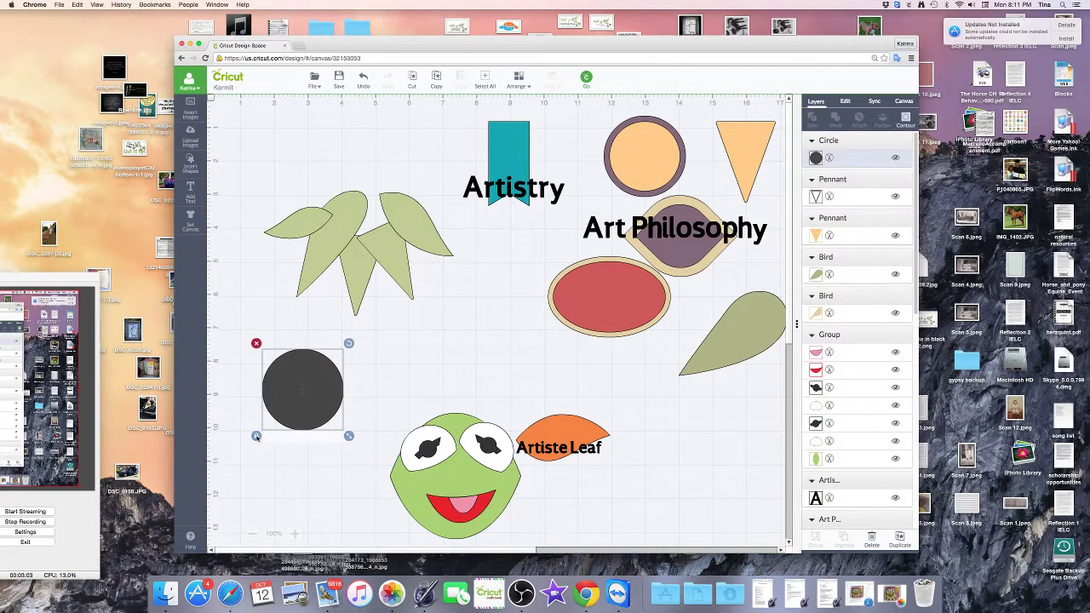
drag(349, 436, 397, 430)
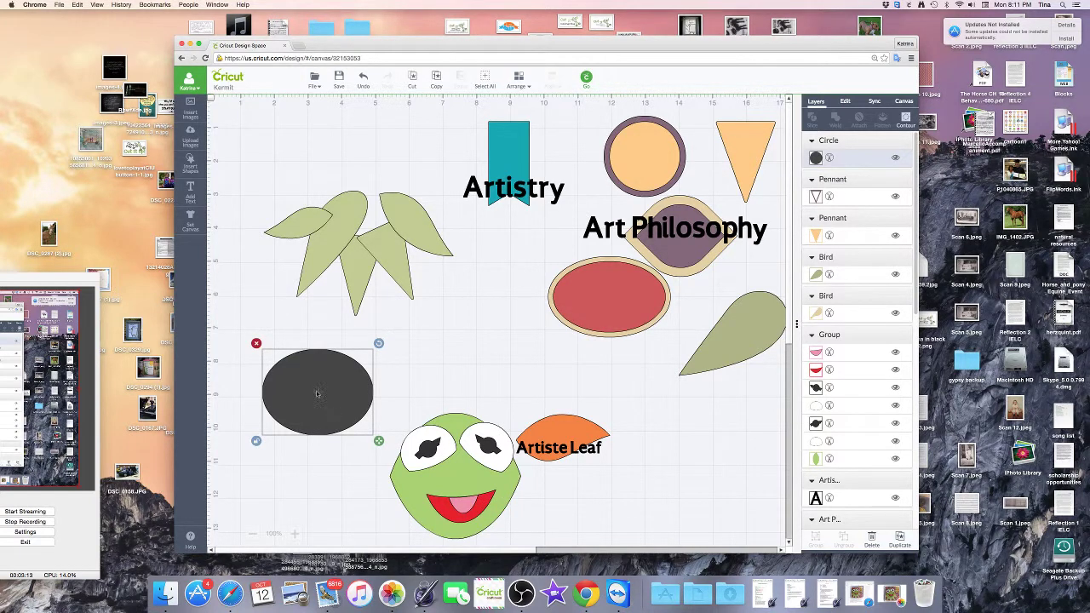
- Try the ellipse on Kermit's head tilted to 354°, then park it at the lower-right edge
drag(316, 396, 413, 424)
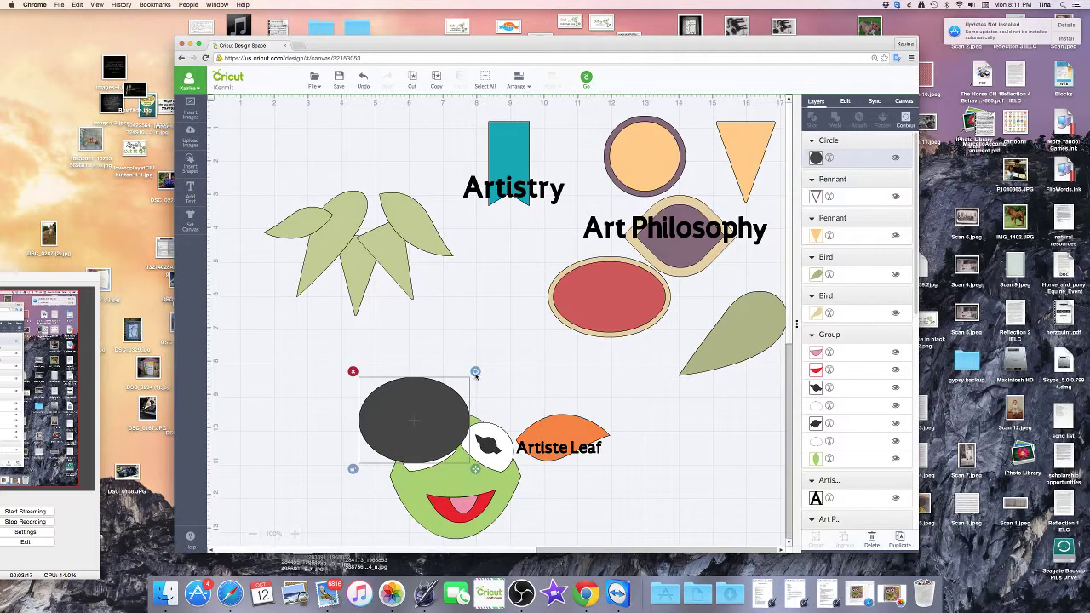
drag(475, 372, 450, 362)
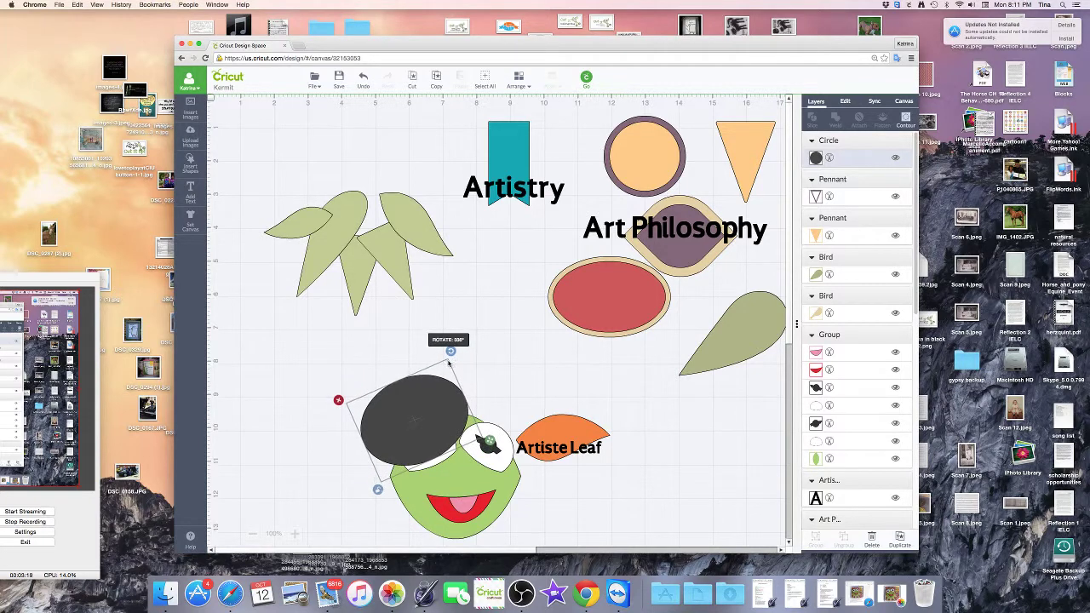
drag(449, 362, 450, 360)
drag(409, 422, 305, 373)
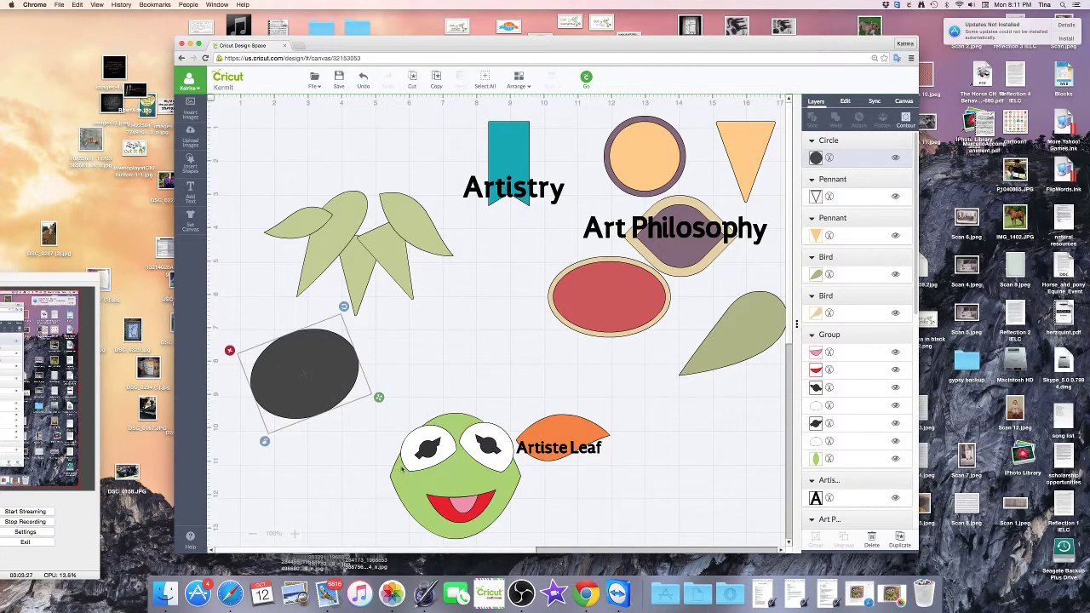
drag(343, 404, 813, 479)
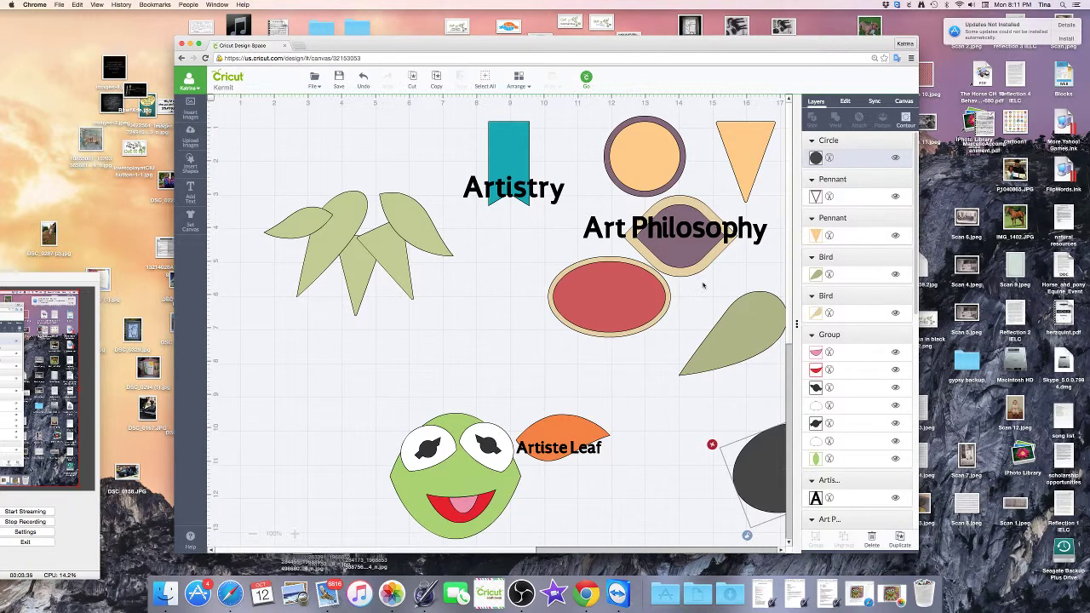
- Move the purple lemon shape left of the red oval and test the dark oval over it, rotated horizontal and widened
drag(686, 265, 500, 373)
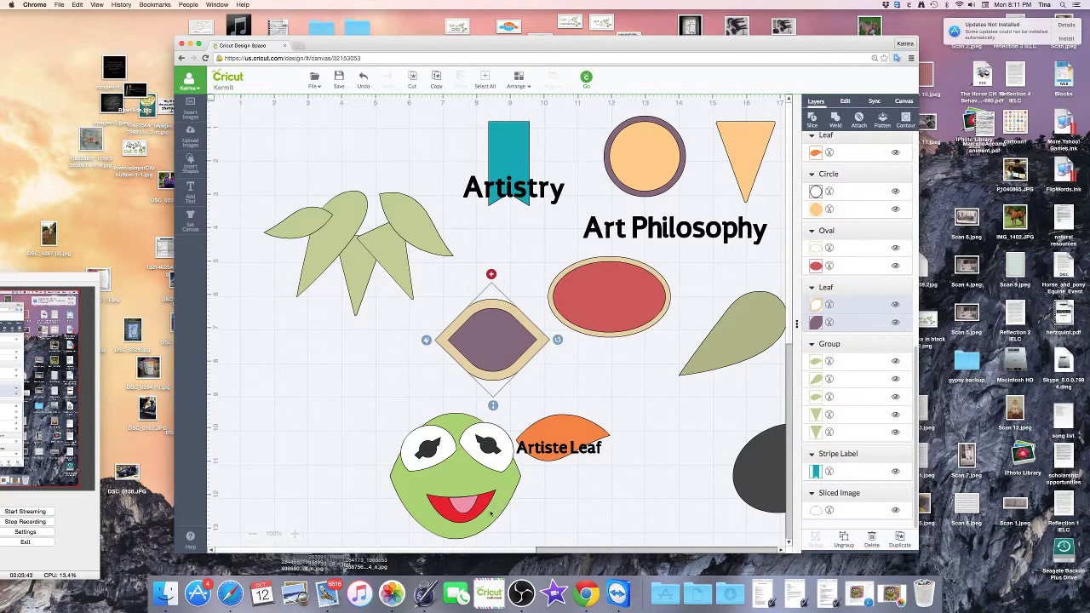
drag(746, 487, 428, 286)
drag(528, 245, 551, 267)
drag(546, 368, 582, 366)
drag(529, 328, 508, 322)
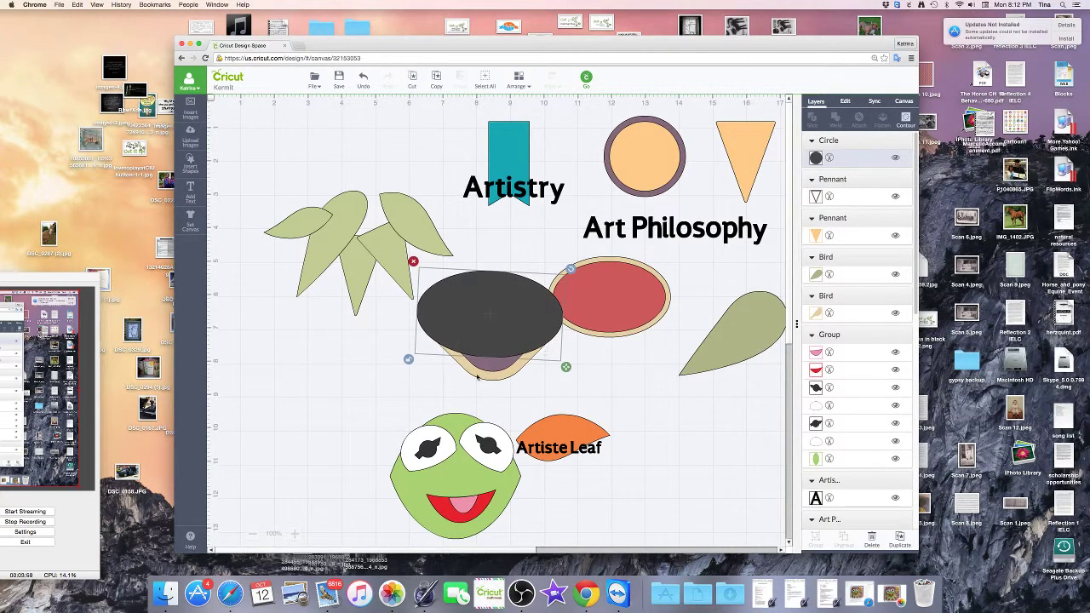
drag(487, 326, 483, 288)
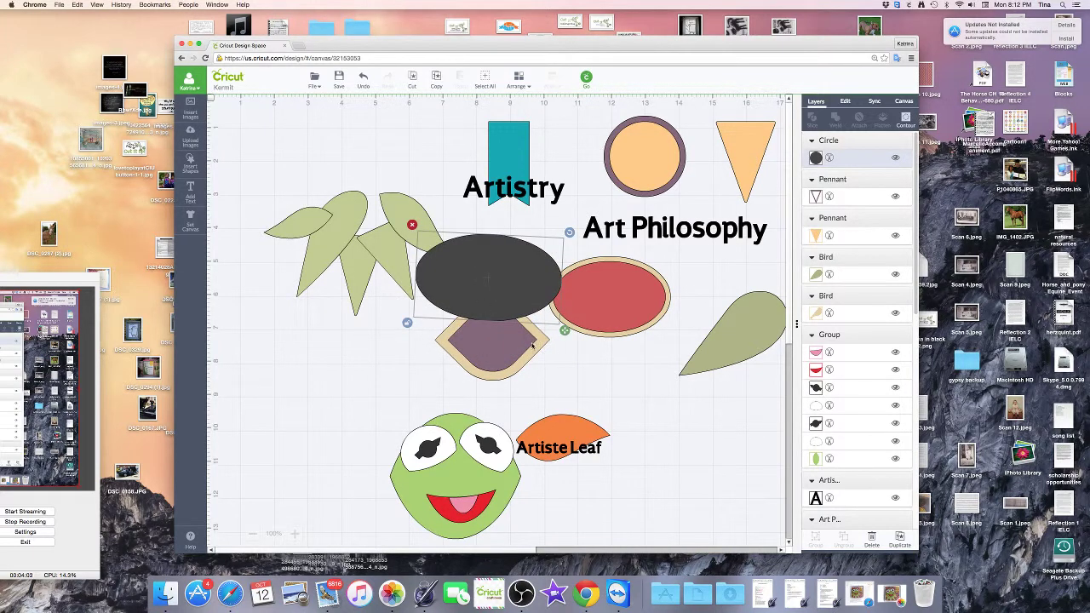
drag(529, 296, 866, 516)
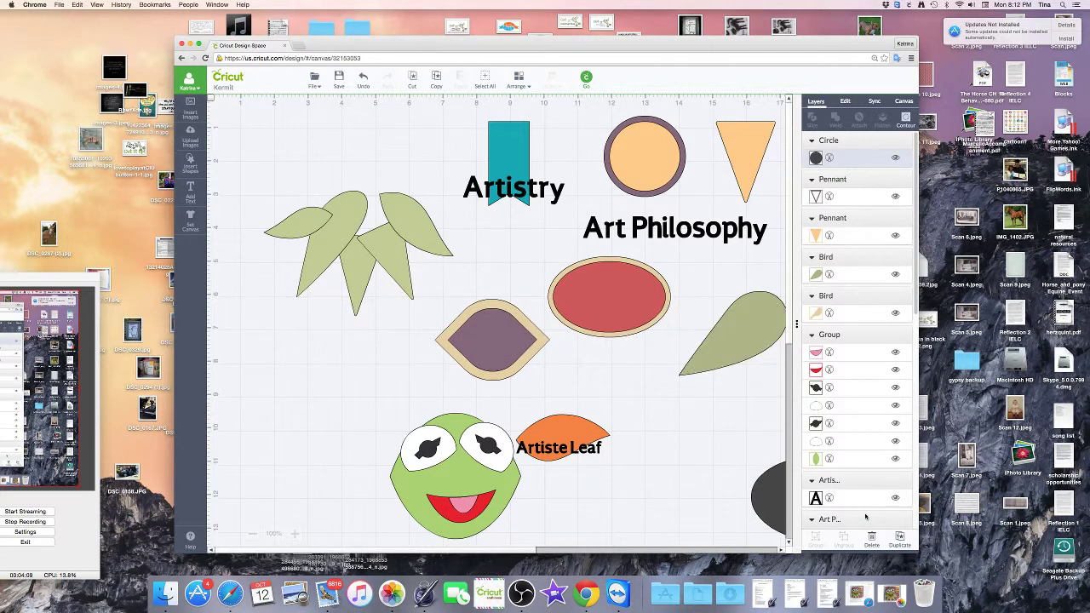
- Ungroup the purple leaf from its tan outline and move the outline and mauve leaf to the right edge
click(478, 338)
right_click(477, 340)
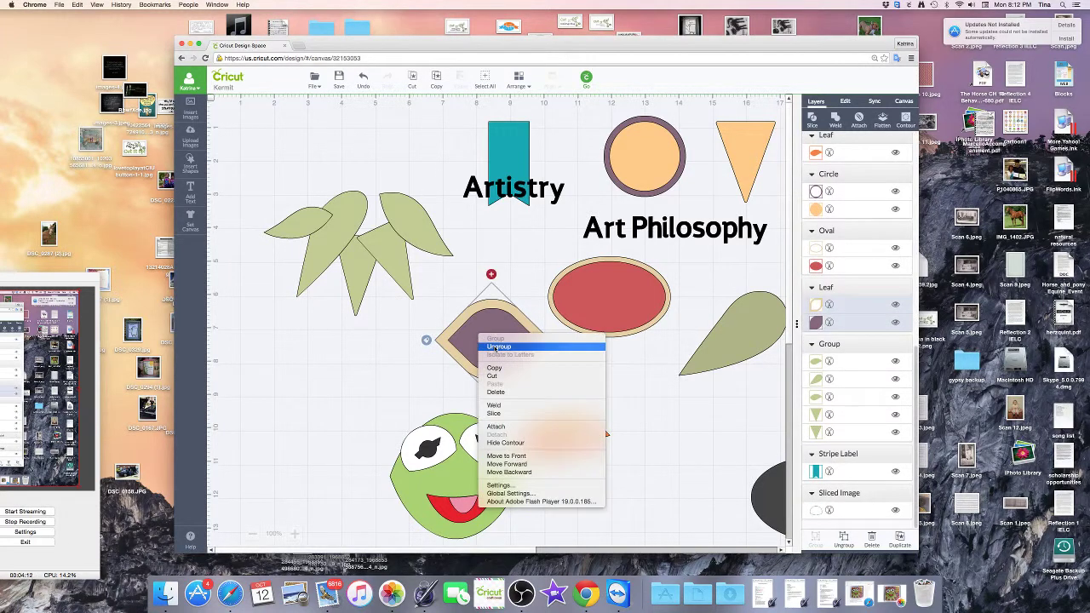
click(507, 369)
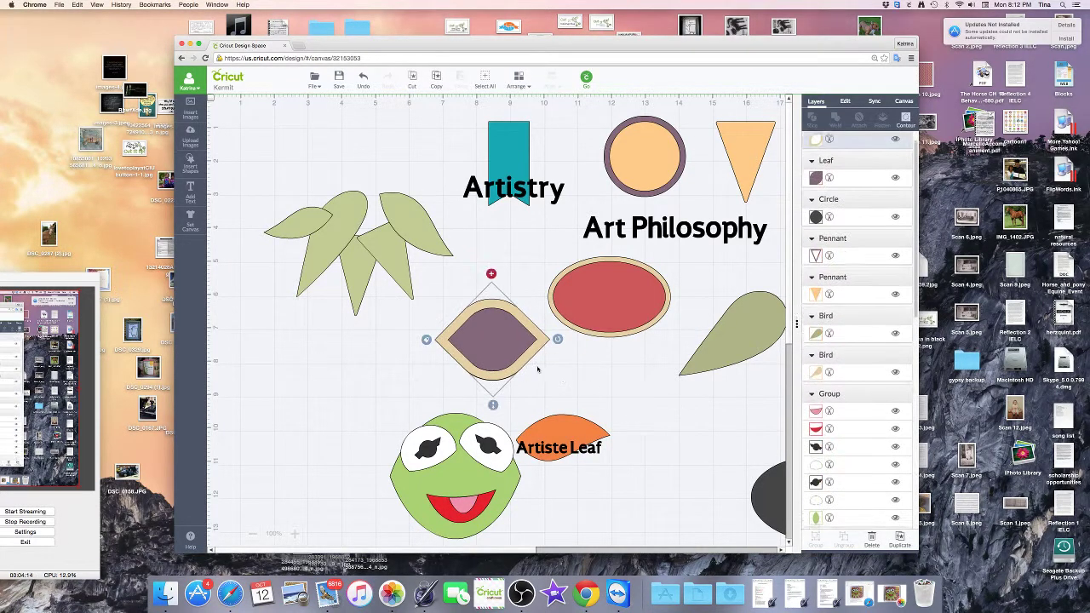
drag(526, 364, 779, 400)
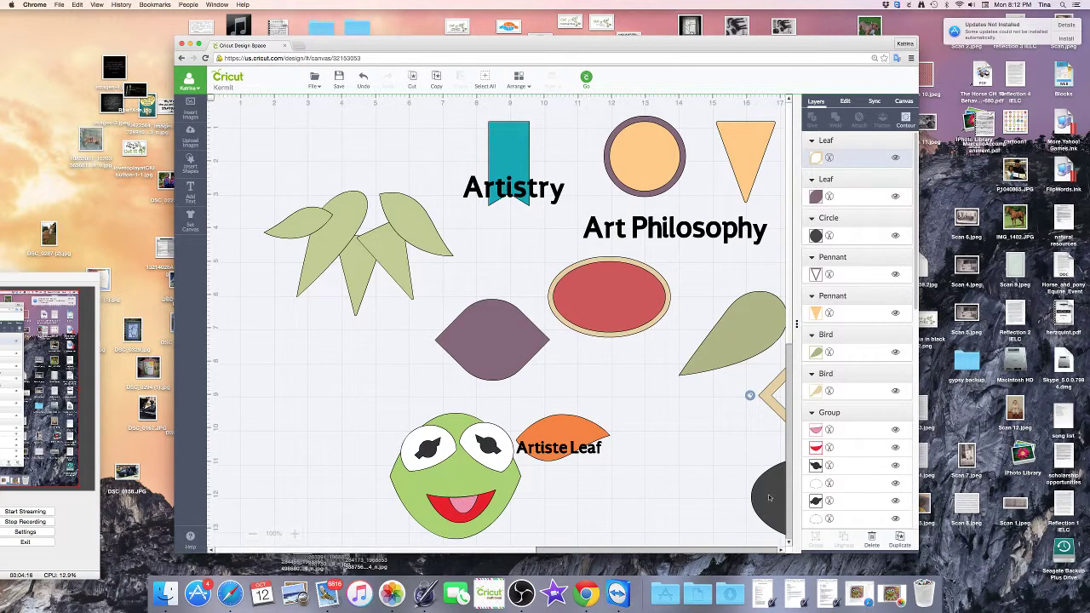
drag(769, 500, 362, 251)
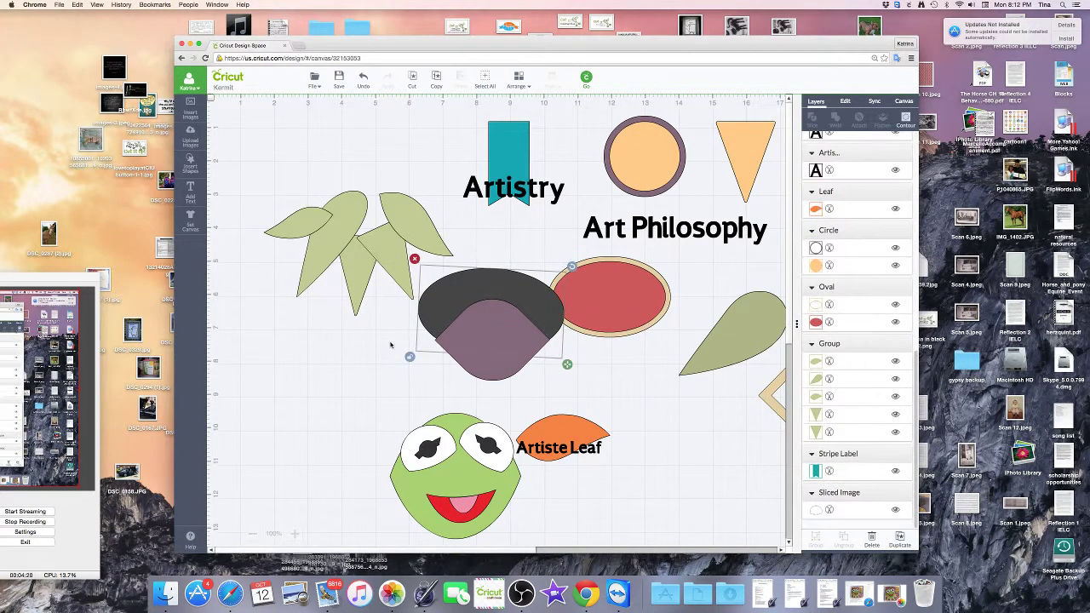
drag(434, 318, 433, 319)
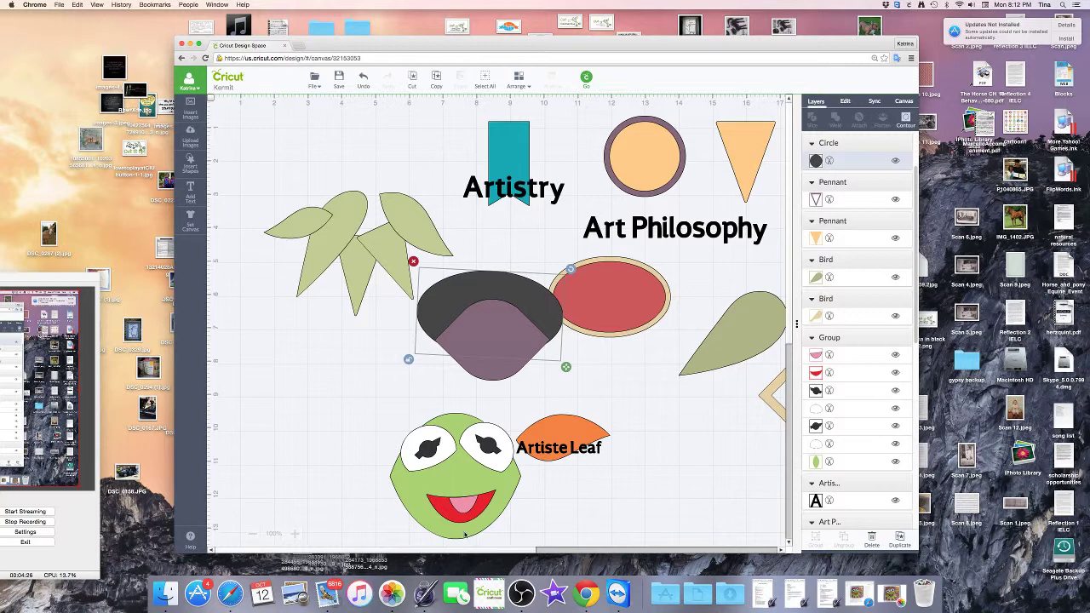
drag(487, 369, 739, 412)
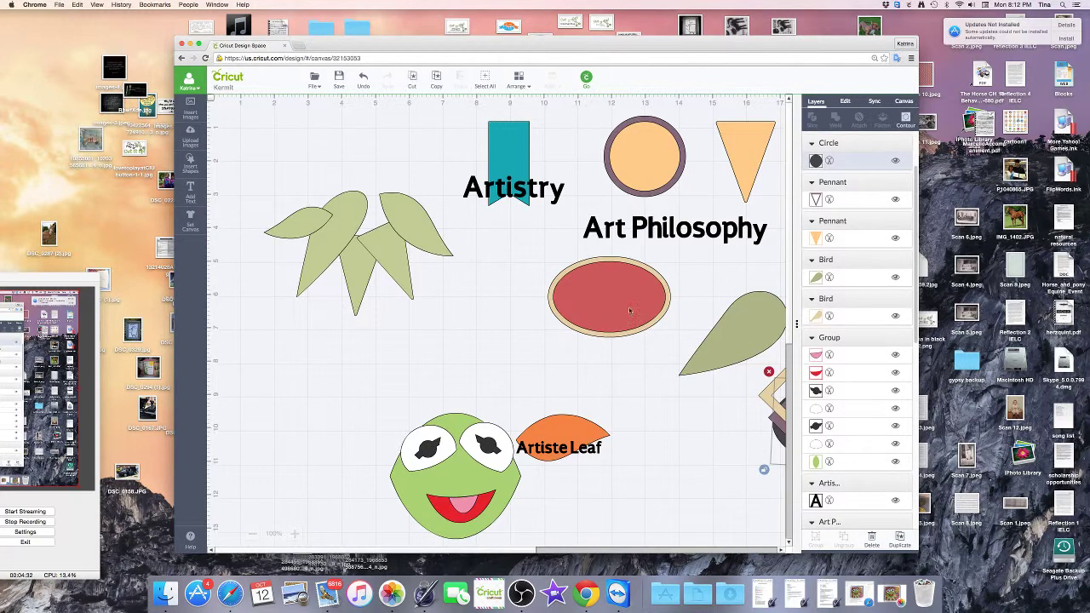
- Ungroup the red oval from its beige outline and move the outline to the right edge
drag(630, 312, 542, 339)
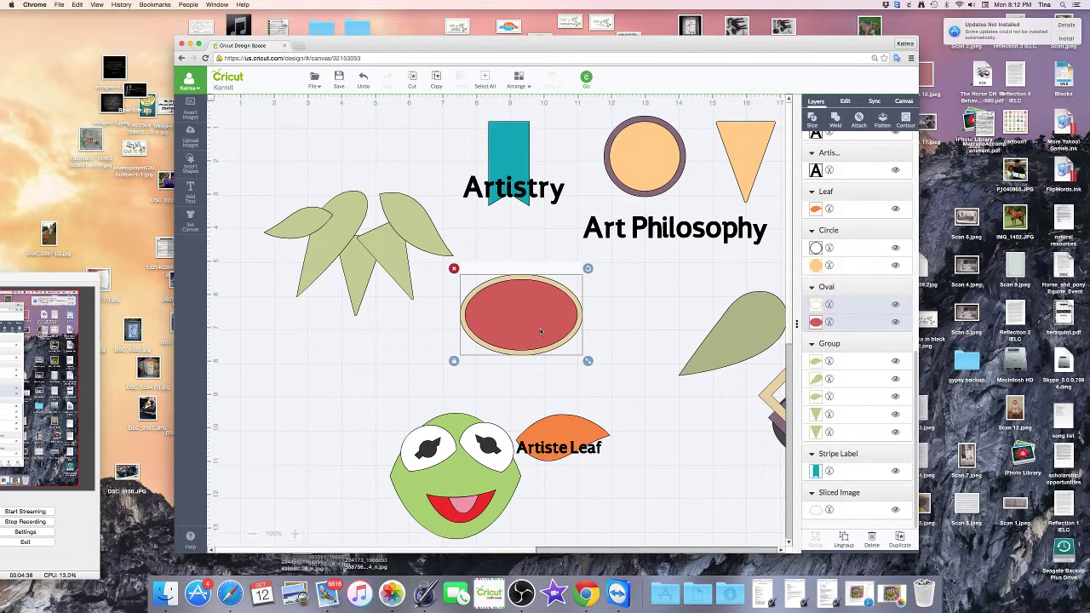
right_click(539, 332)
click(548, 344)
drag(547, 349, 841, 441)
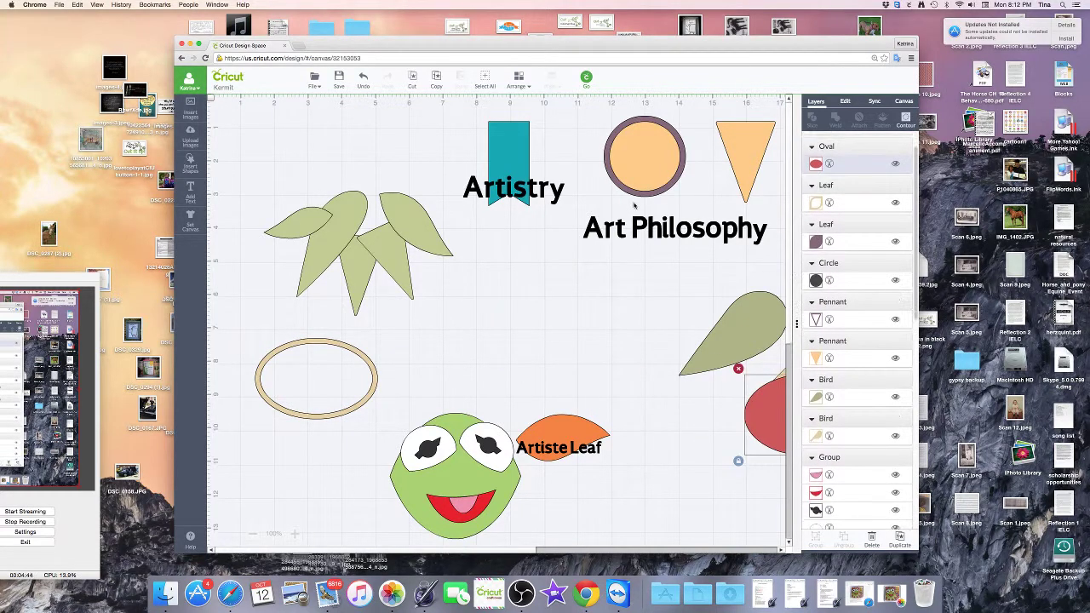
- Pull the outline ring off the orange circle, leaving a plain orange circle
click(644, 193)
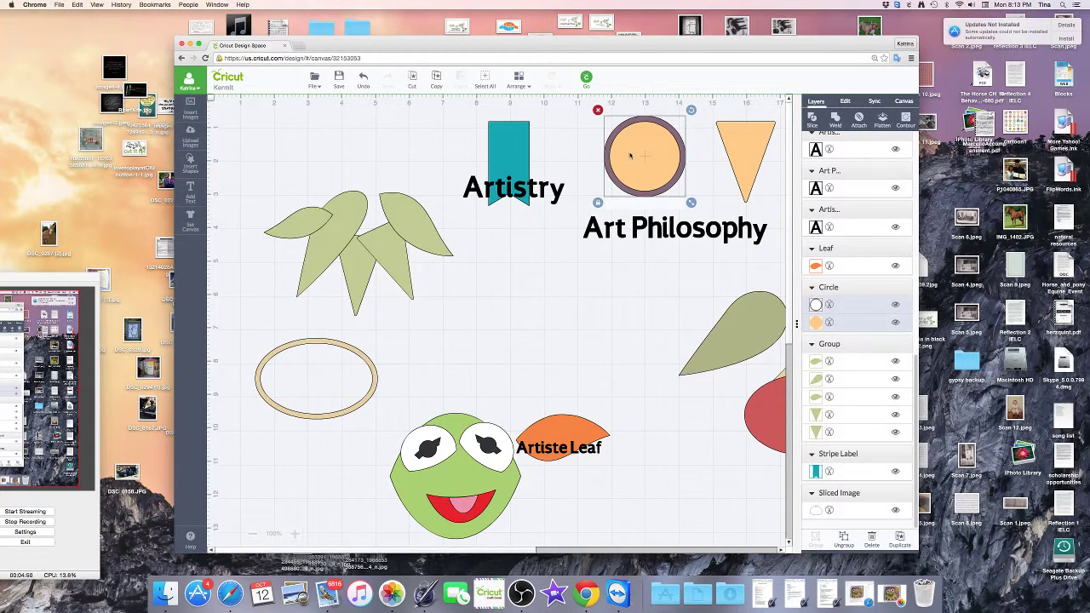
right_click(642, 159)
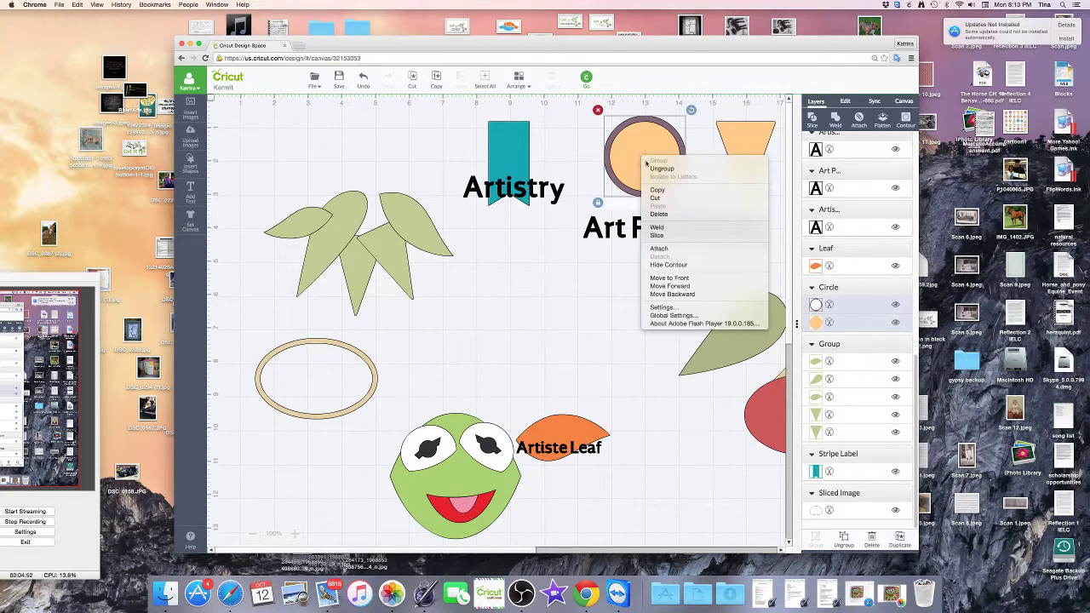
click(634, 193)
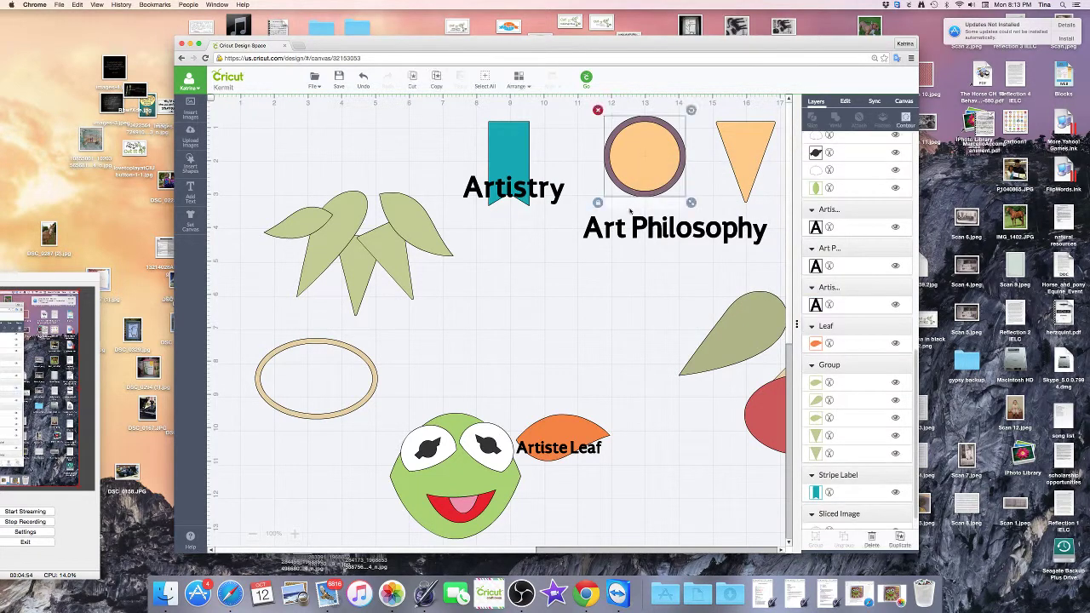
drag(634, 192, 733, 452)
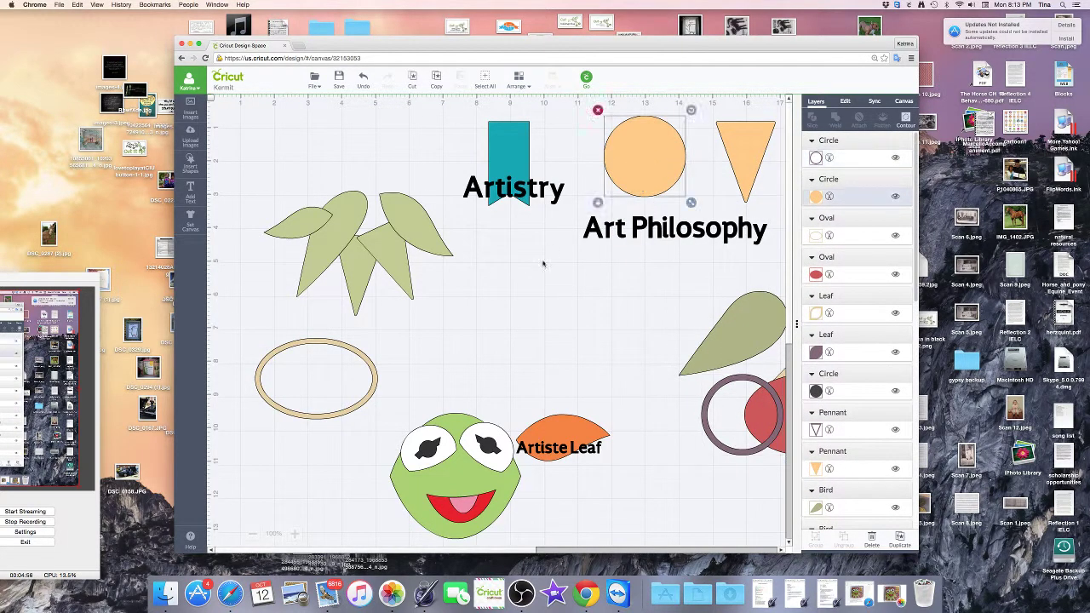
- Place the orange circle on the oval's top and add a copied second circle beside it
drag(647, 183, 272, 363)
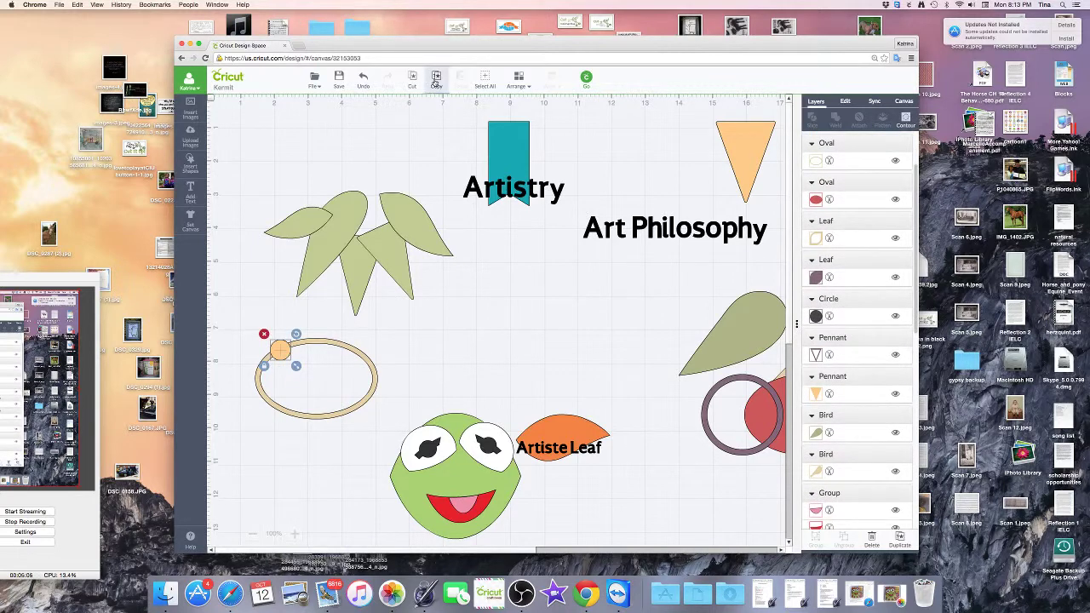
click(436, 81)
click(460, 79)
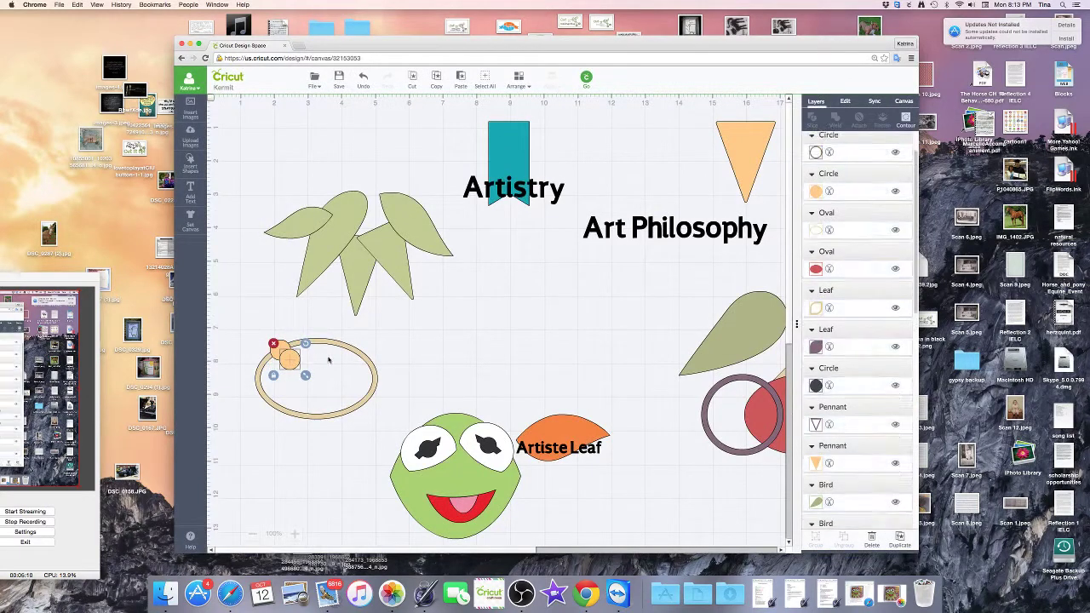
drag(294, 359, 361, 349)
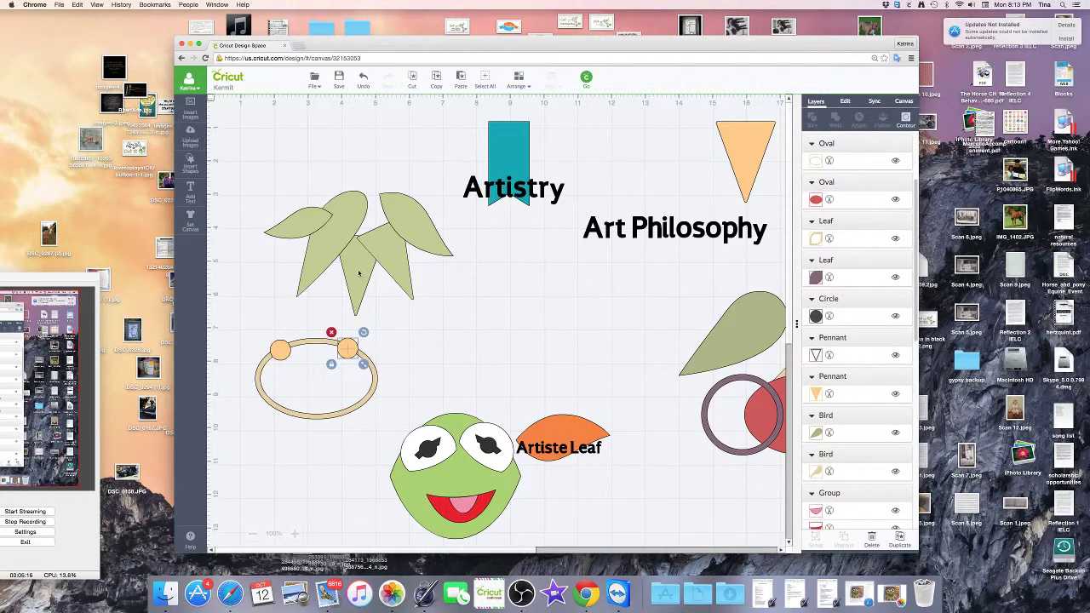
- Move the leaf group aside, then select the oval with both circles and weld them
drag(359, 273, 350, 211)
click(277, 321)
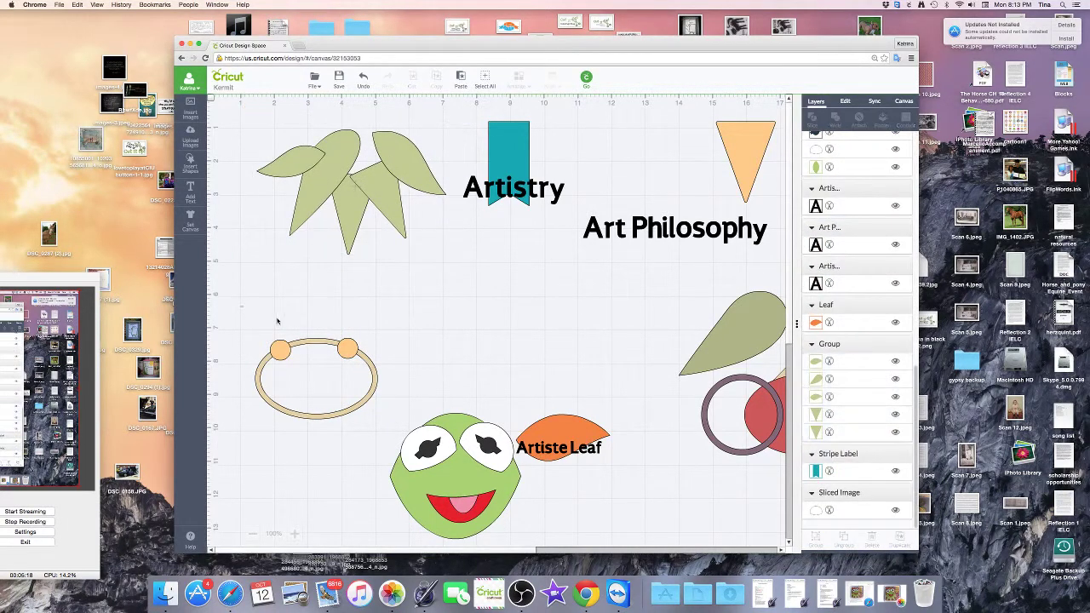
drag(276, 321, 392, 437)
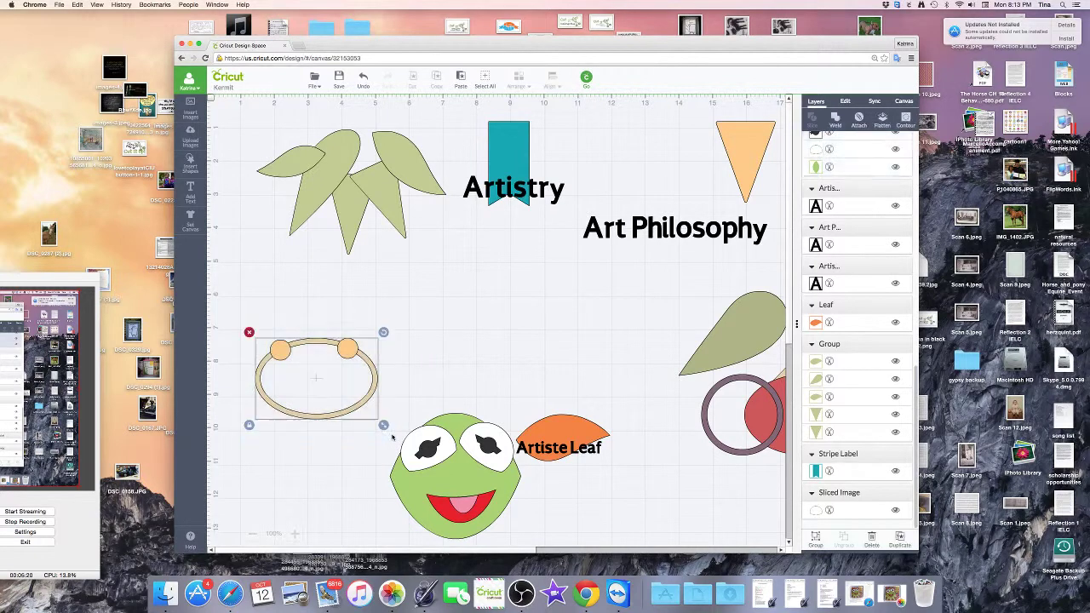
click(836, 124)
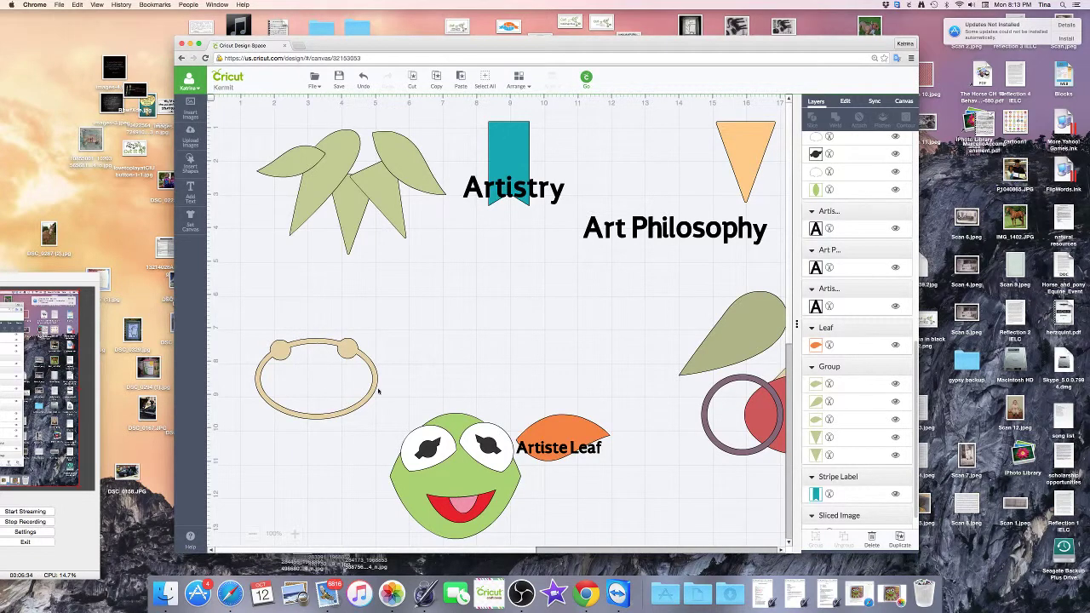
- Move the welded oval aside, lower the leaf group, and set the Artiste Leaf text on the orange leaf
drag(377, 388, 761, 313)
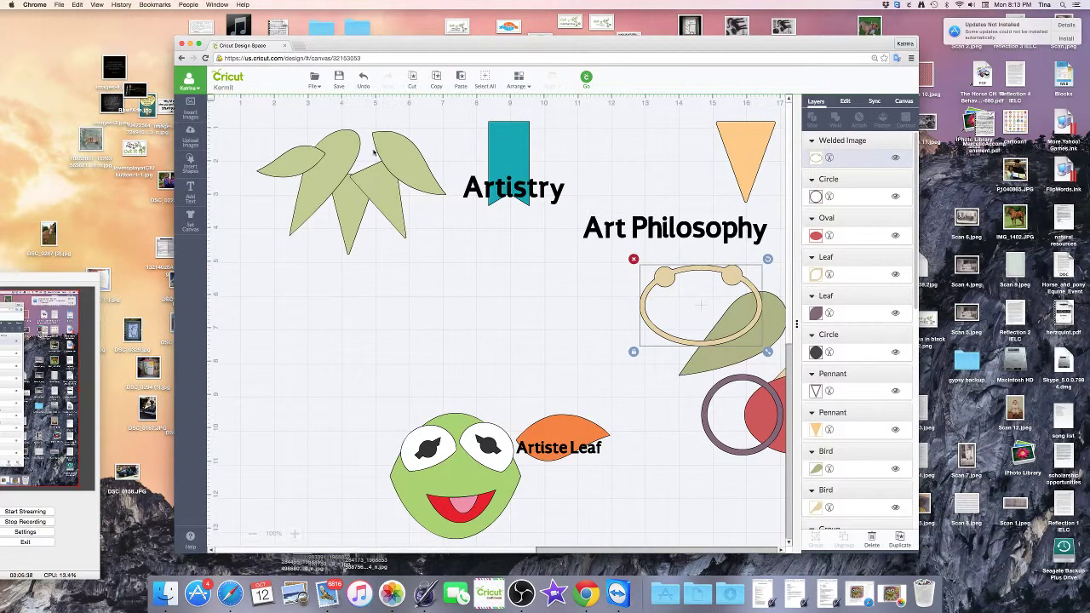
drag(387, 220, 382, 303)
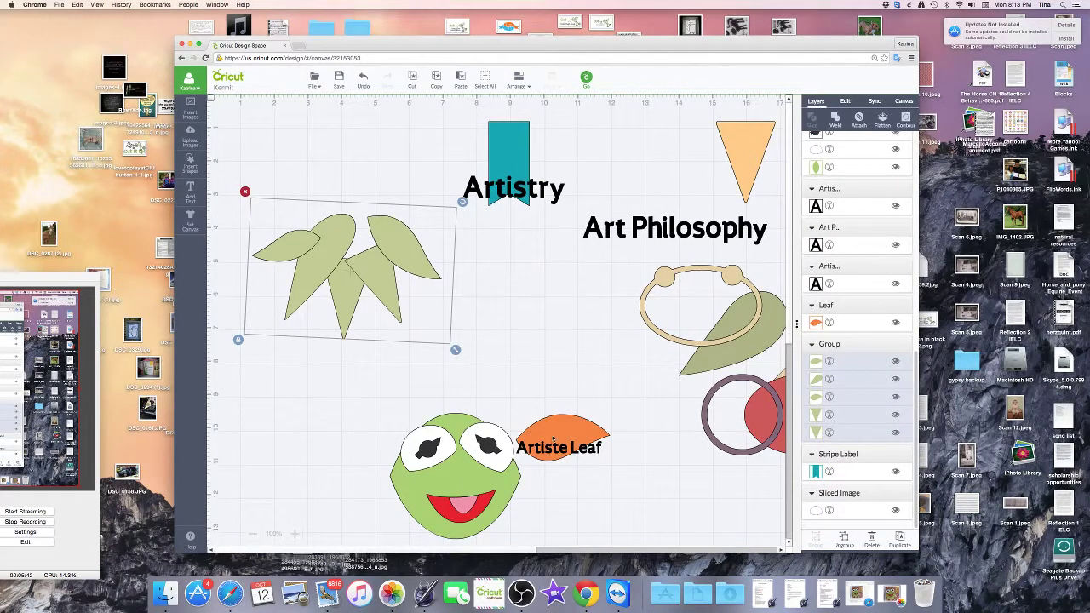
drag(537, 448, 673, 449)
drag(452, 479, 617, 350)
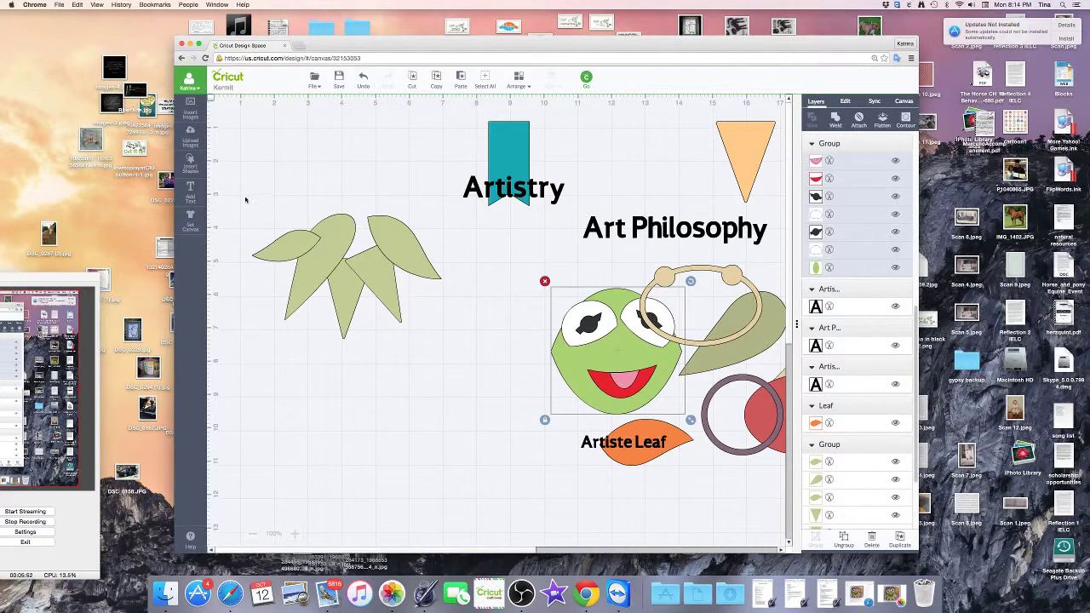
- Weld all the green leaves into one collar and place Kermit's face just below it
drag(243, 186, 457, 361)
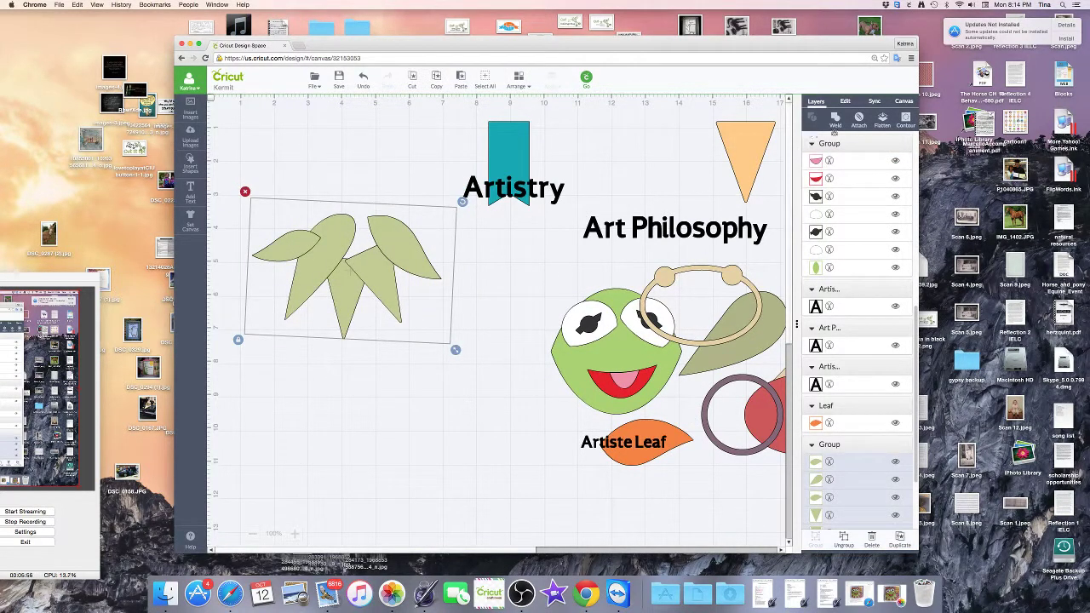
click(505, 400)
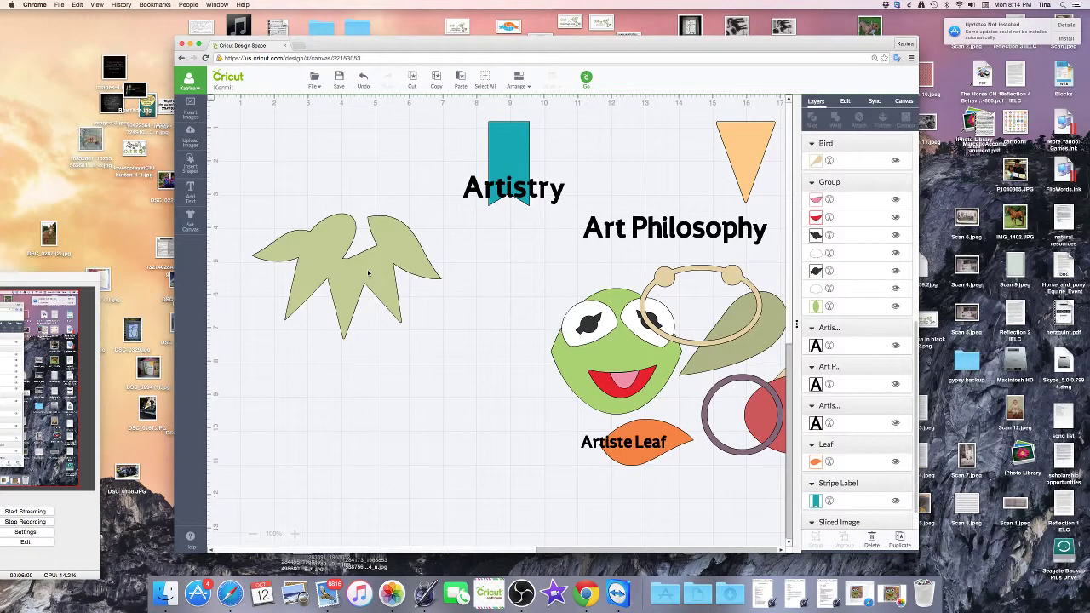
drag(371, 274, 359, 301)
drag(584, 399, 367, 409)
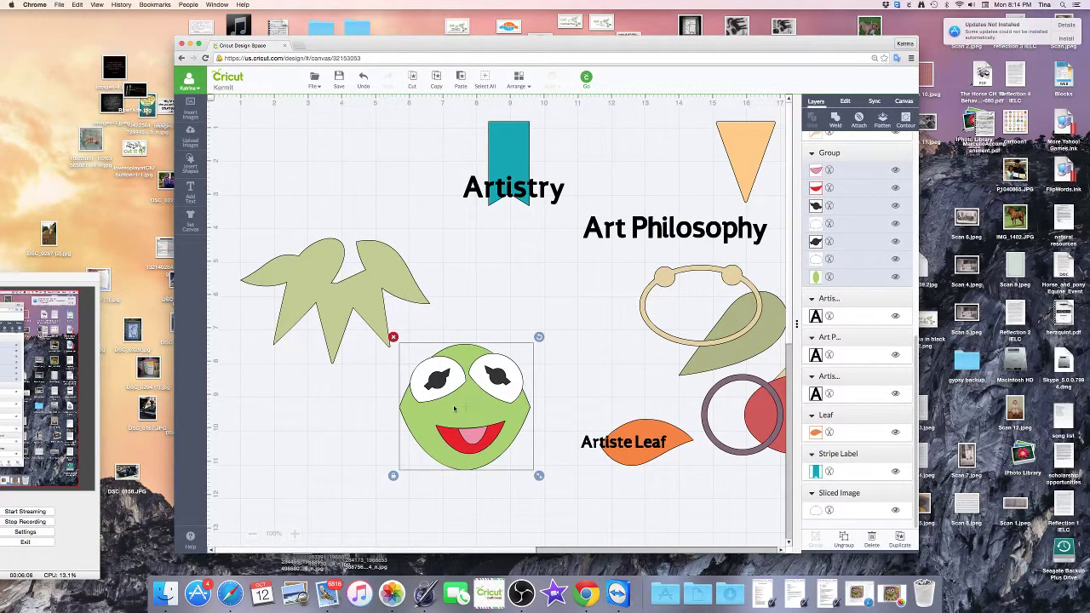
- Bring Kermit's face to the front, set it on the star collar, and open the finished-card photo
click(518, 78)
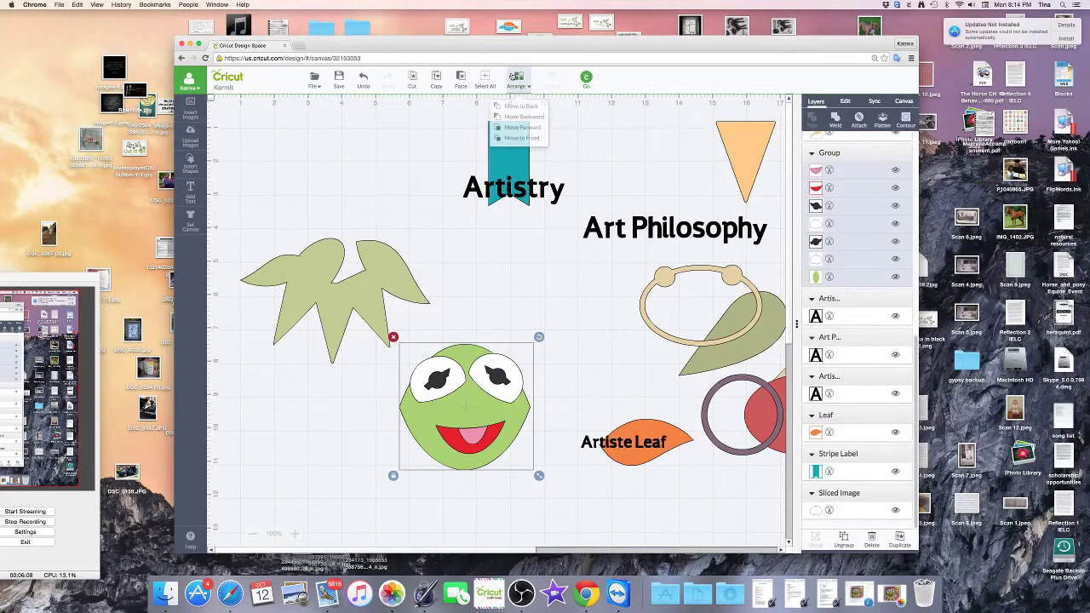
click(527, 138)
drag(473, 437, 341, 249)
drag(312, 198, 311, 198)
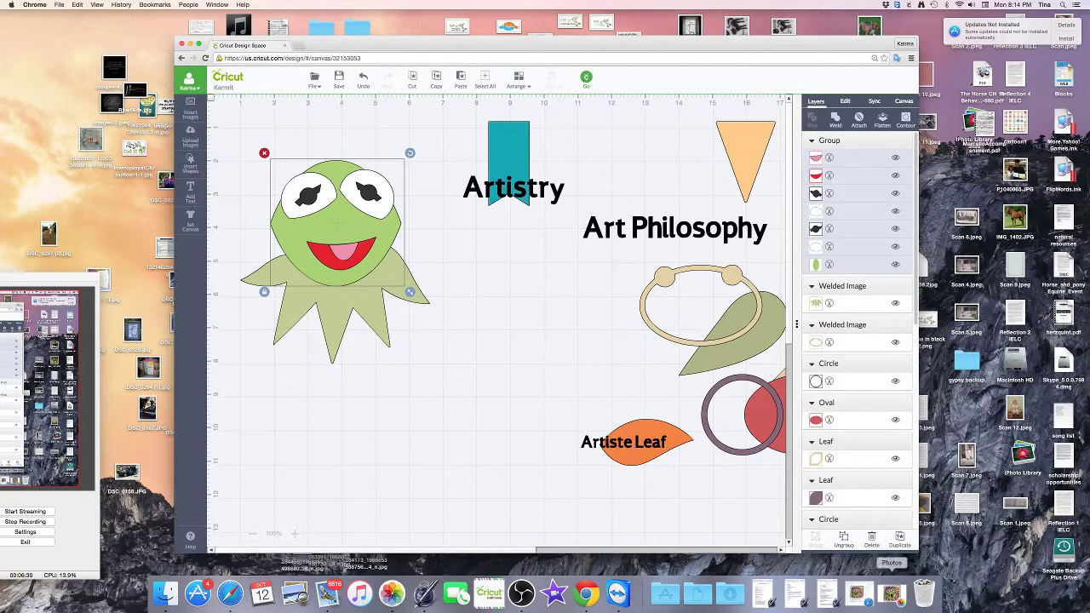
click(891, 594)
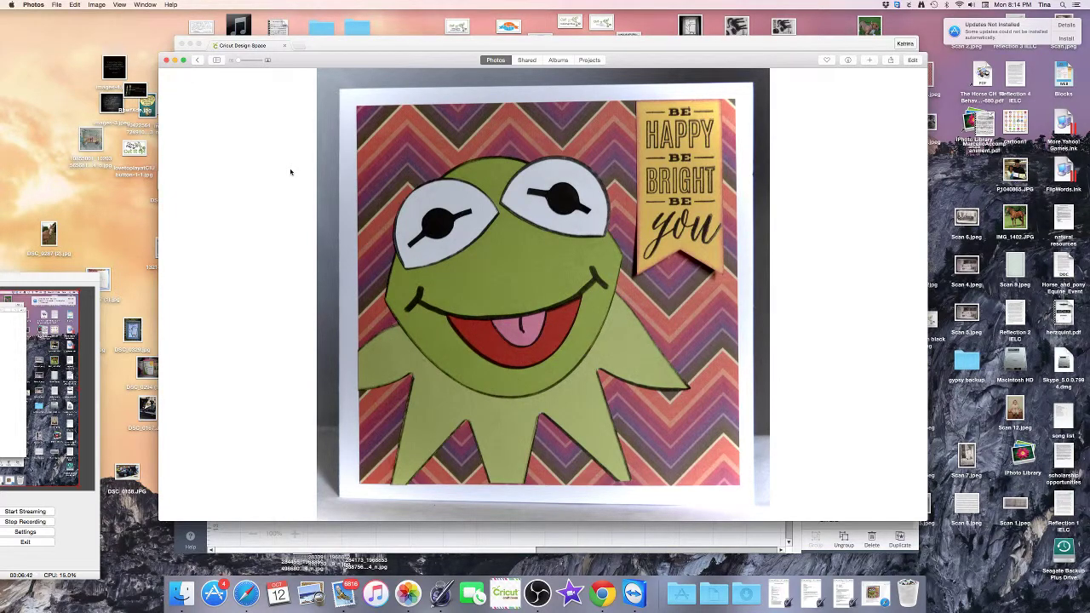
drag(366, 61, 456, 108)
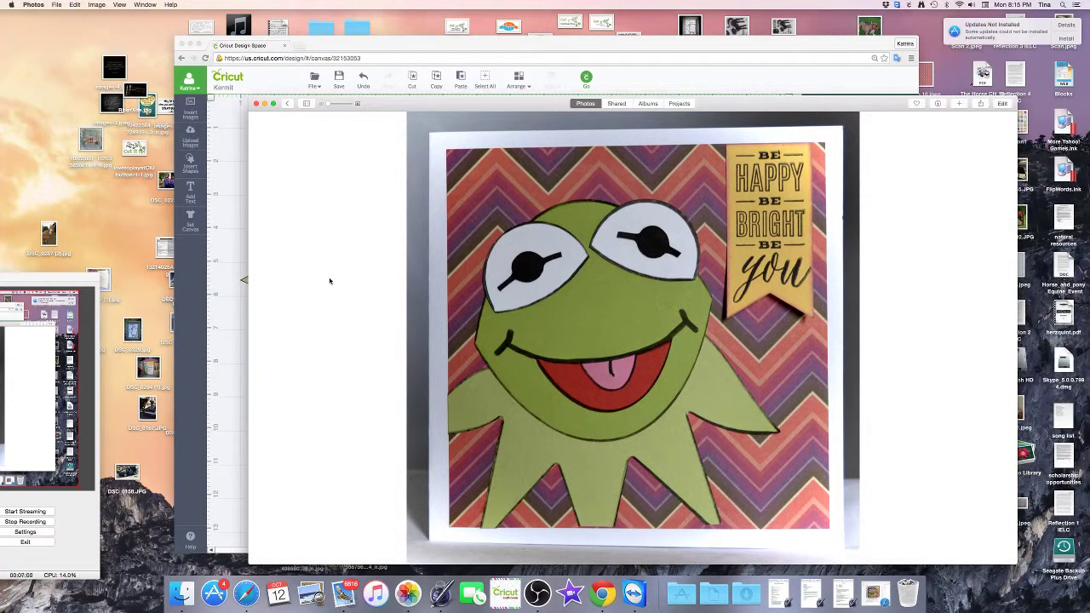
drag(402, 107, 708, 513)
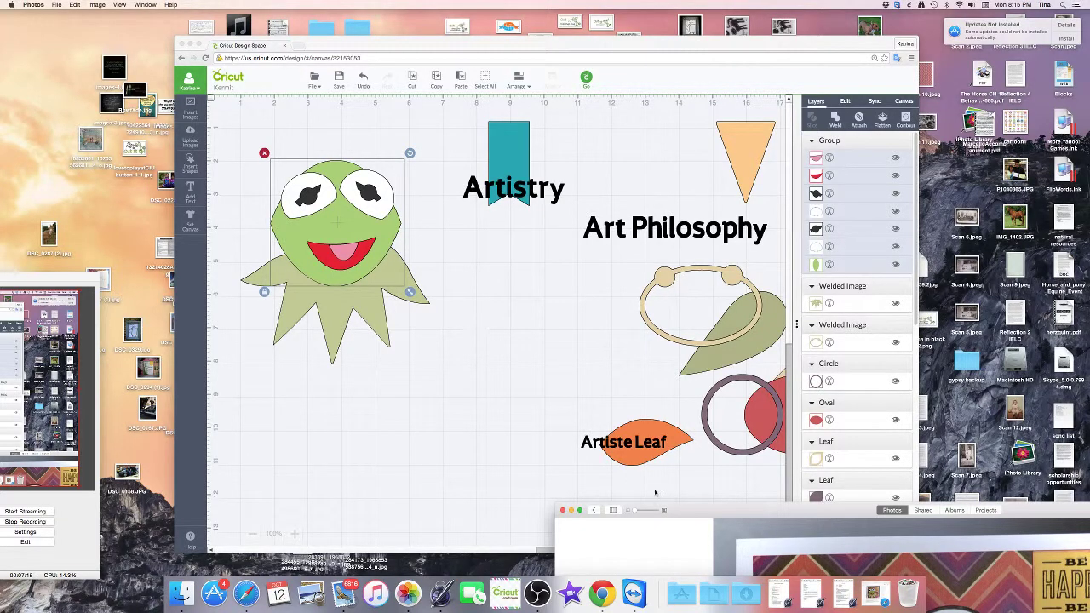
drag(724, 507, 326, 75)
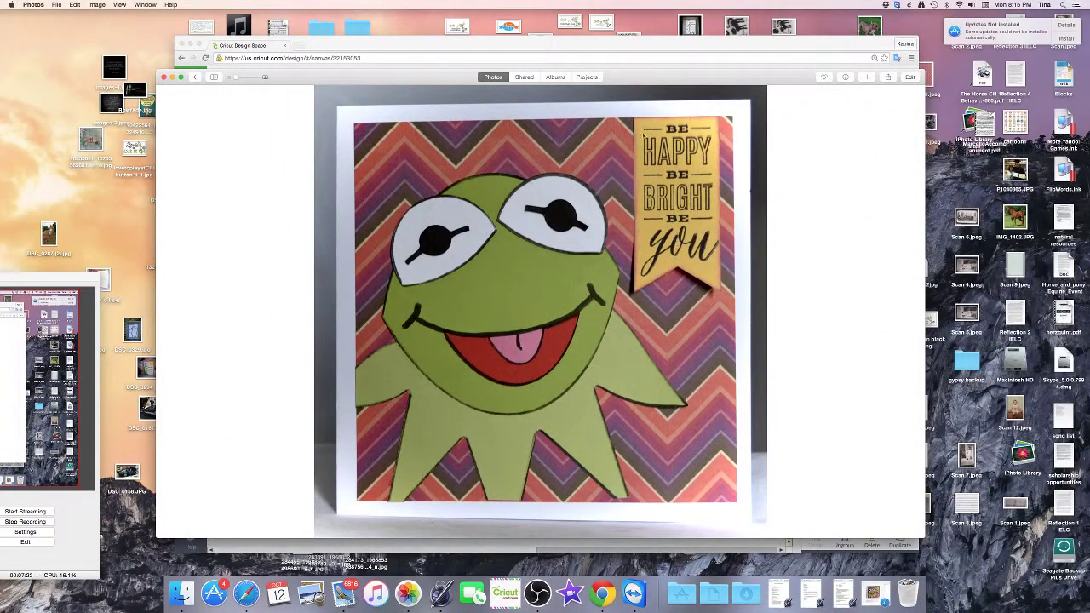
drag(456, 77, 459, 257)
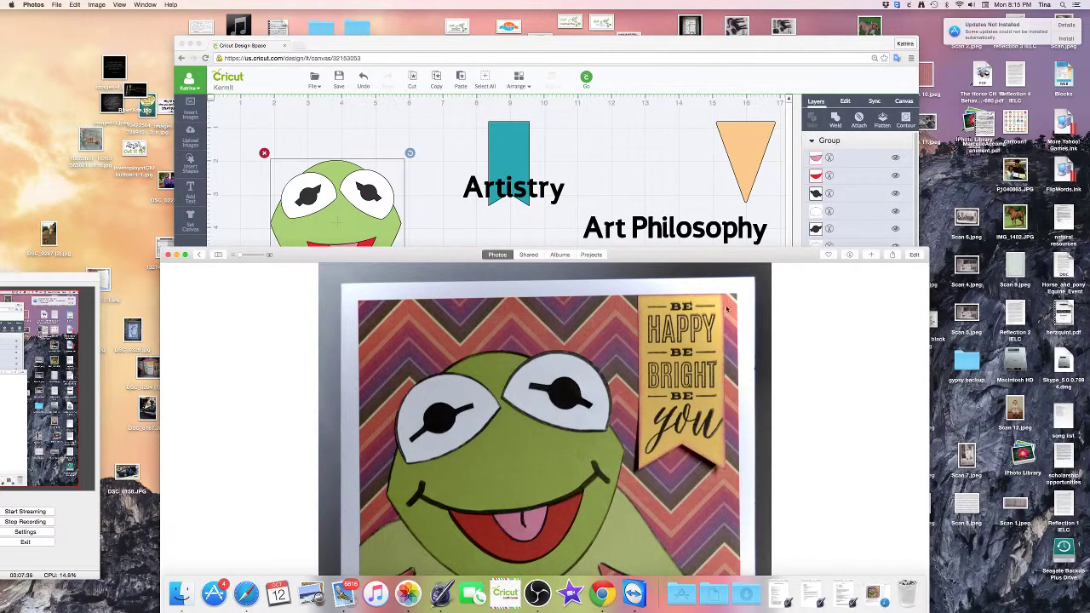
drag(639, 255, 712, 84)
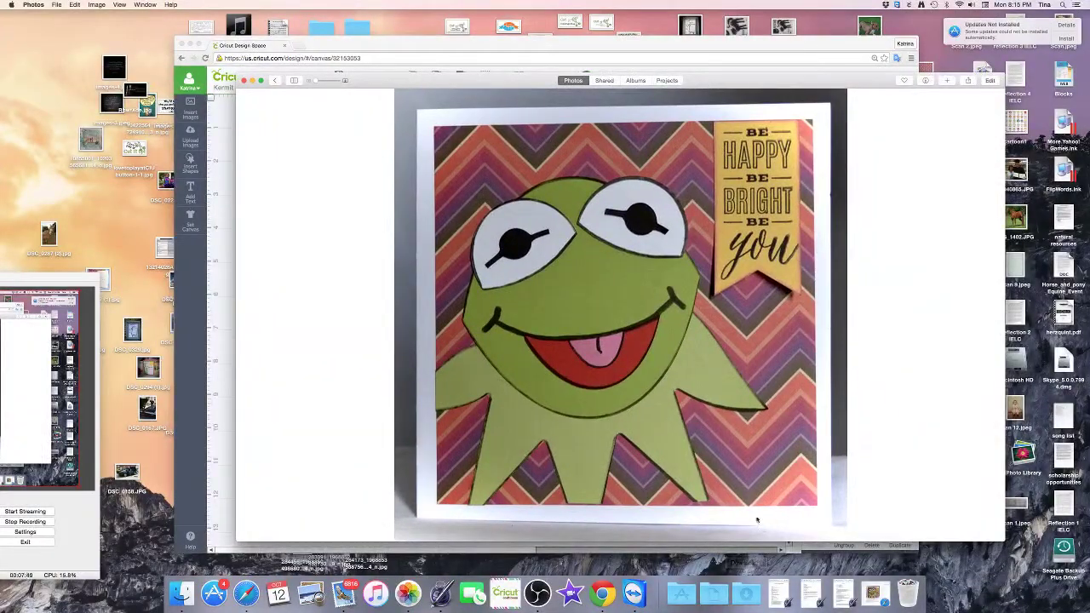